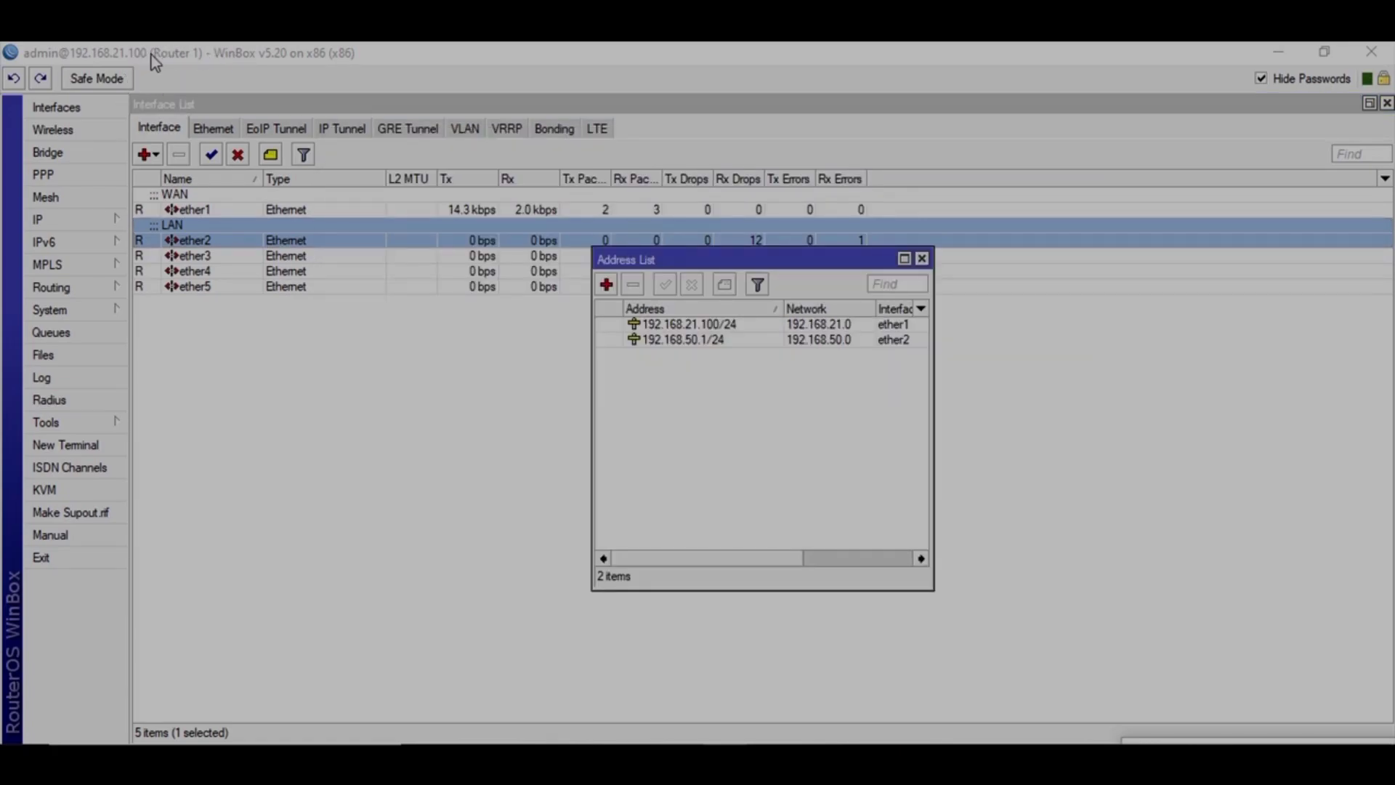
- Create EoIP tunnel to-router2 on Router 1 with remote address 192.168.21.101 and tunnel ID 0
click(289, 378)
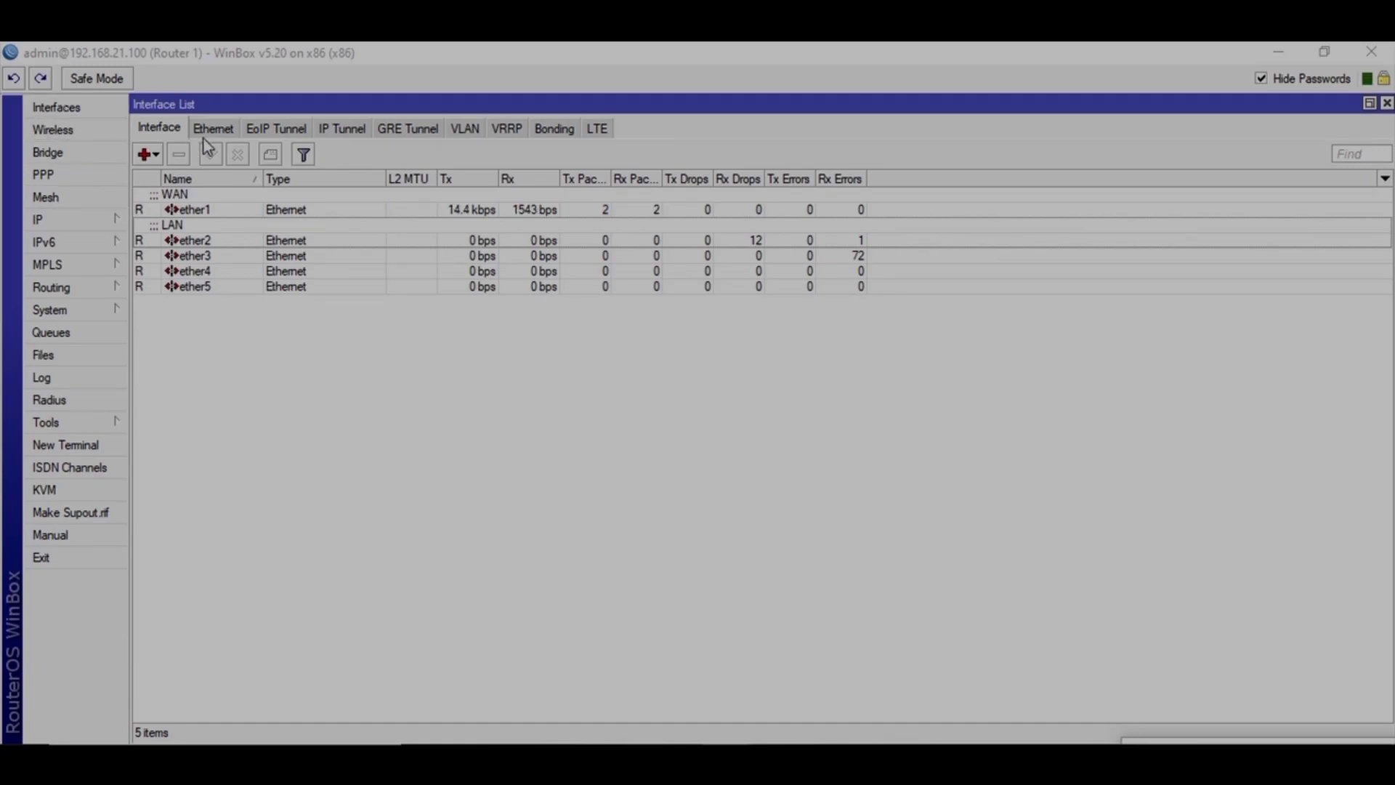
click(275, 129)
click(144, 154)
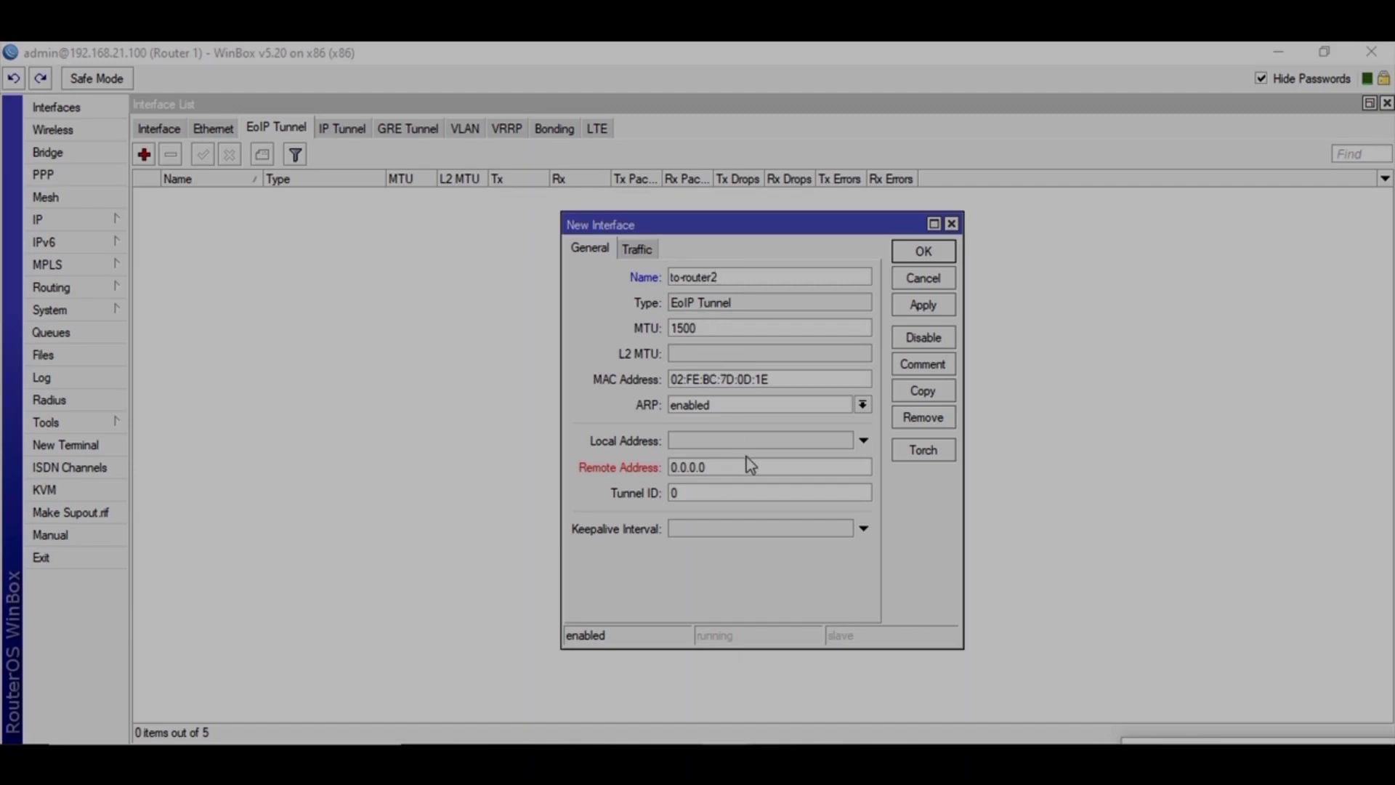
drag(719, 467, 542, 468)
text(192.168.21.101)
click(912, 308)
- Close Router 1's tunnel settings and show Router 2's EoIP tunnel list
click(917, 252)
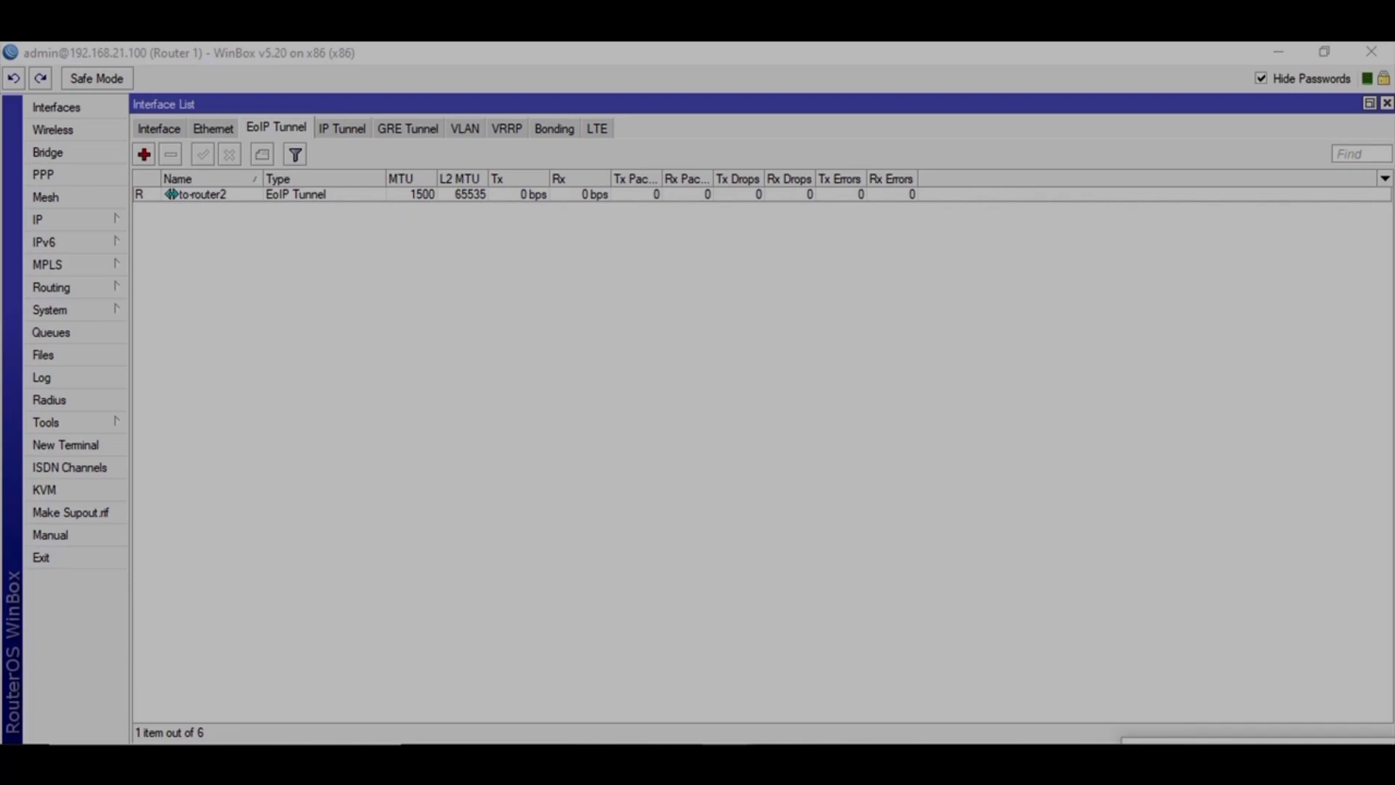
click(799, 683)
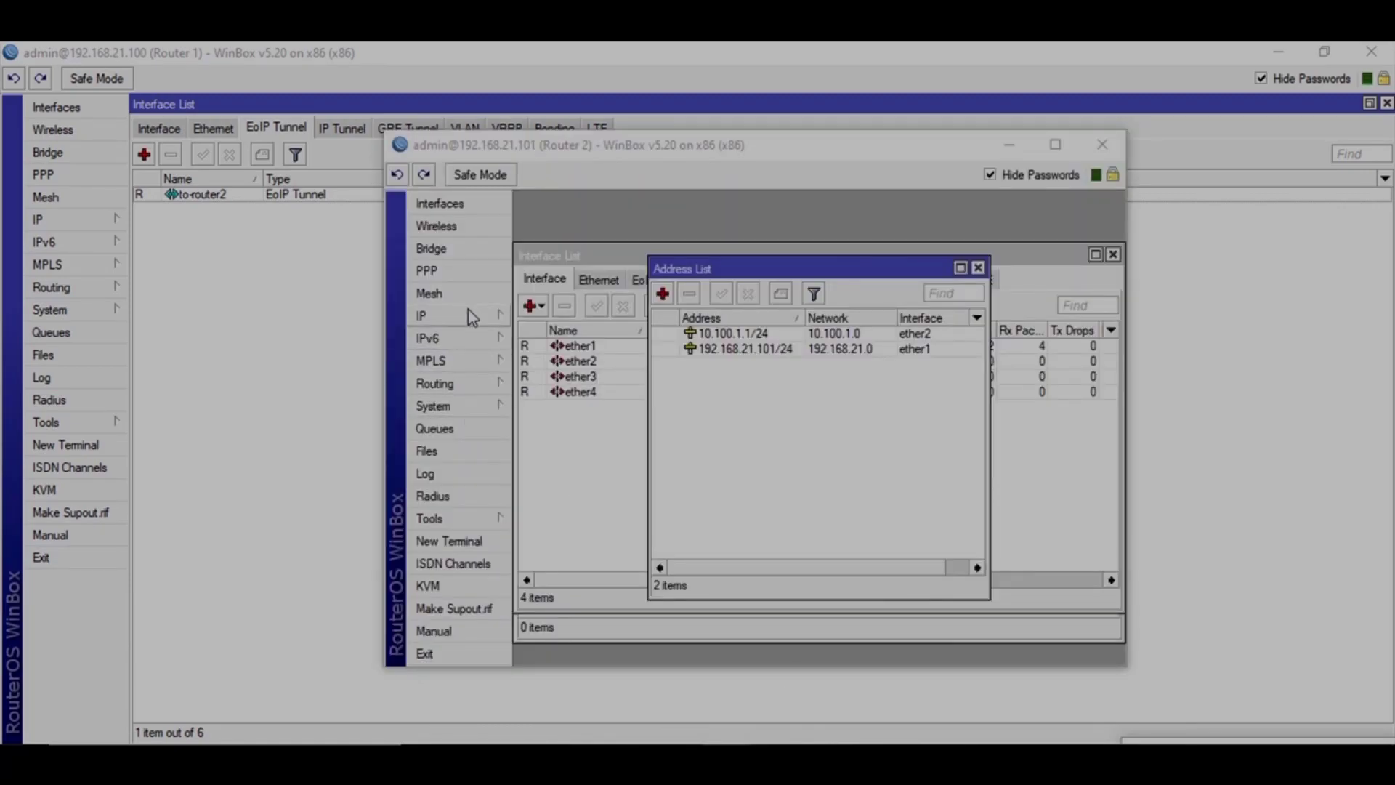
click(430, 207)
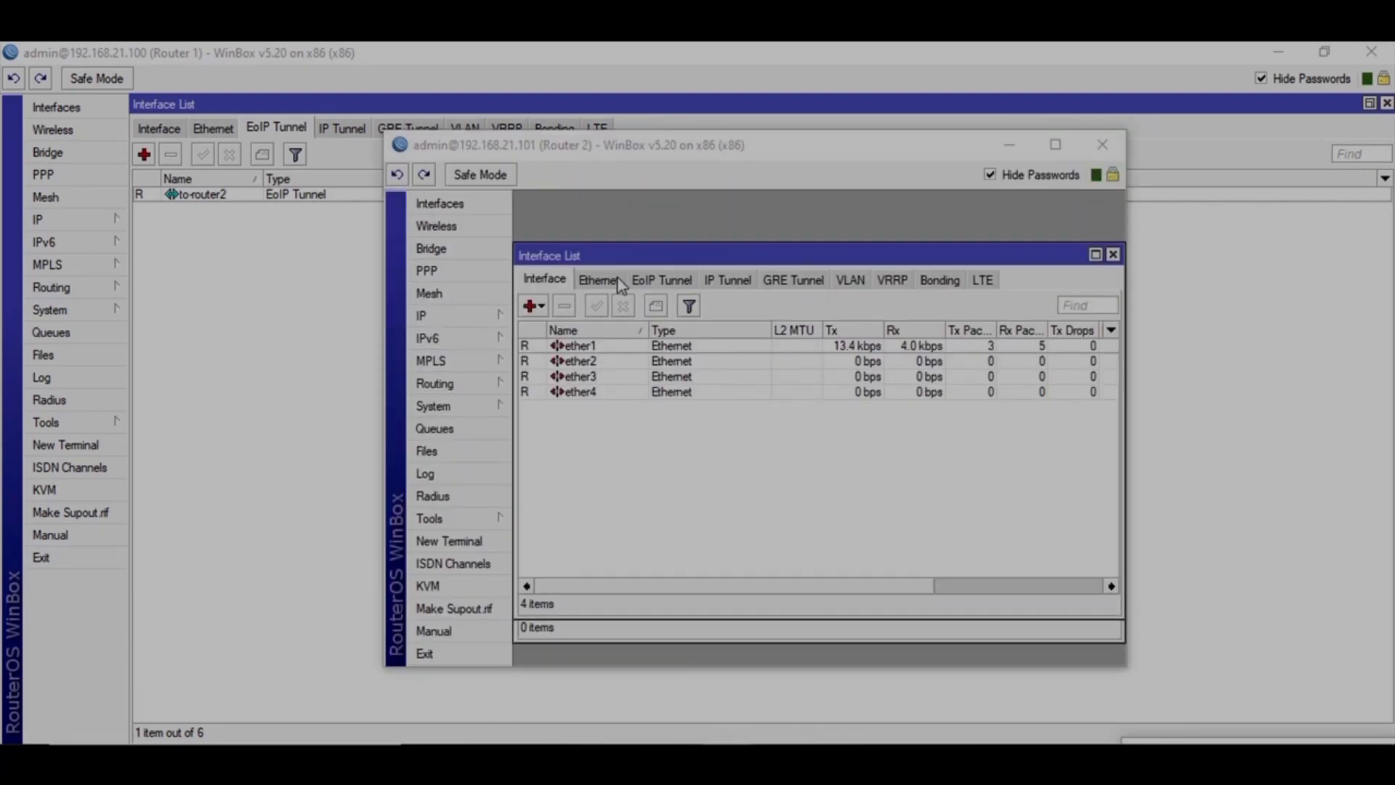
click(641, 282)
- Add EoIP tunnel to-router1 on Router 2 with remote address 192.168.21.100
click(526, 307)
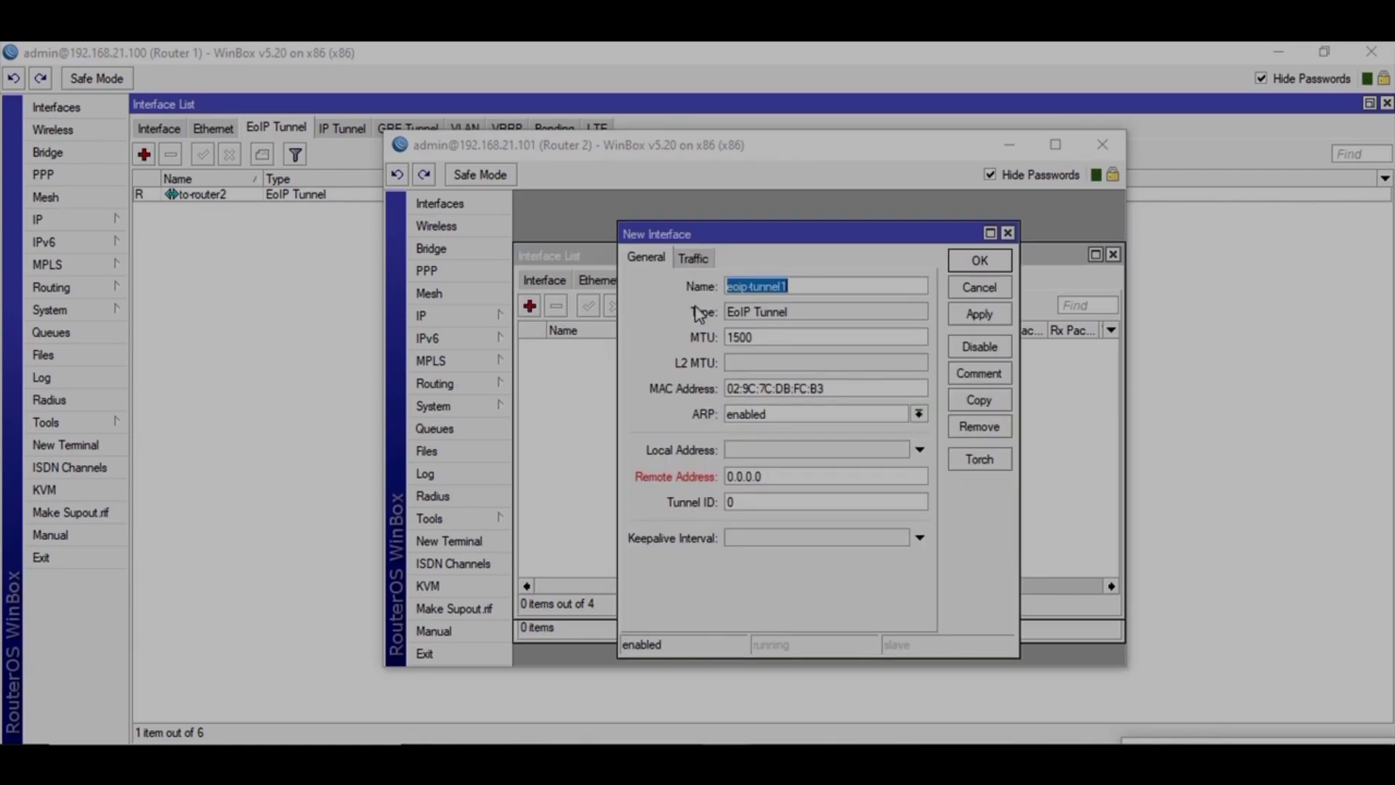
text(to-router1)
key(Tab)
key(Tab)
key(Tab)
key(Tab)
key(Tab)
key(Tab)
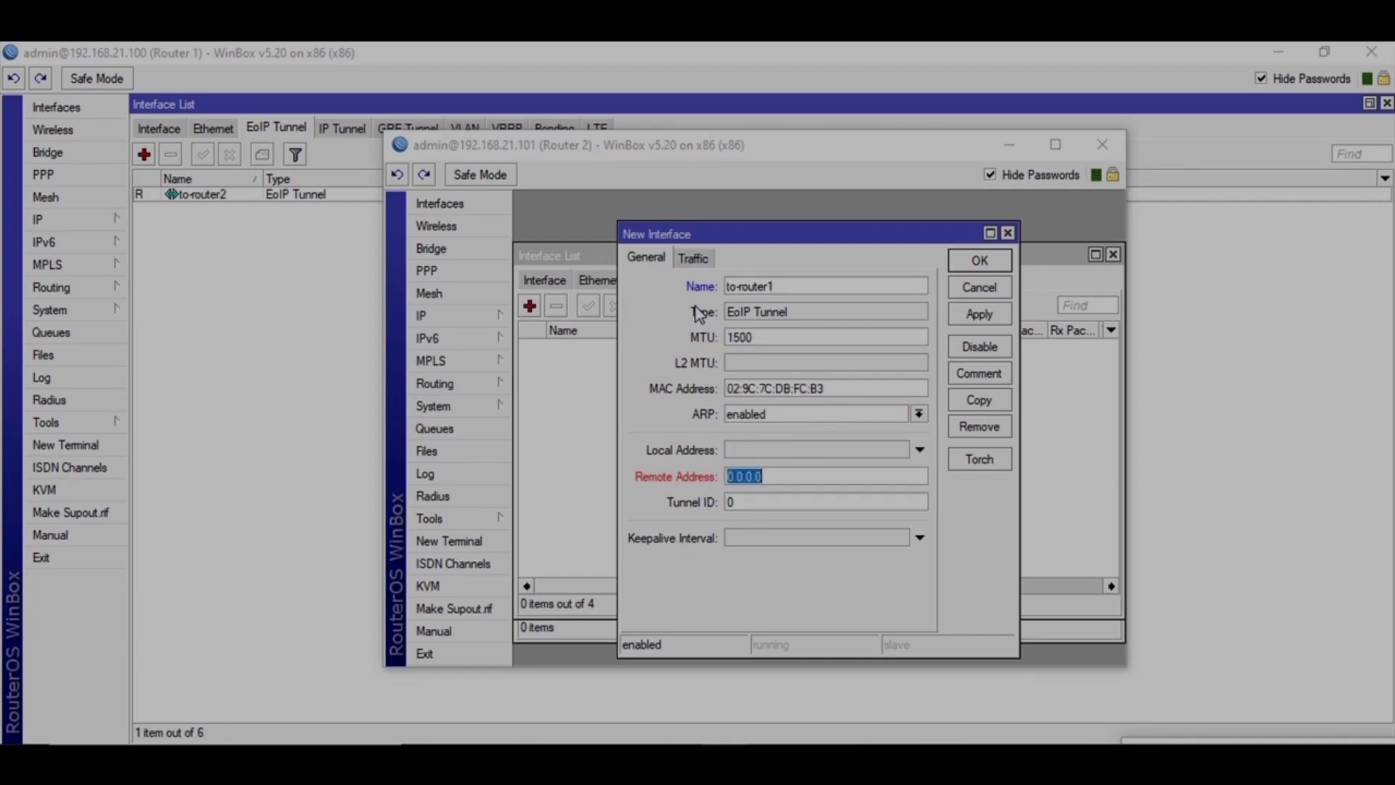
text(192.168.100)
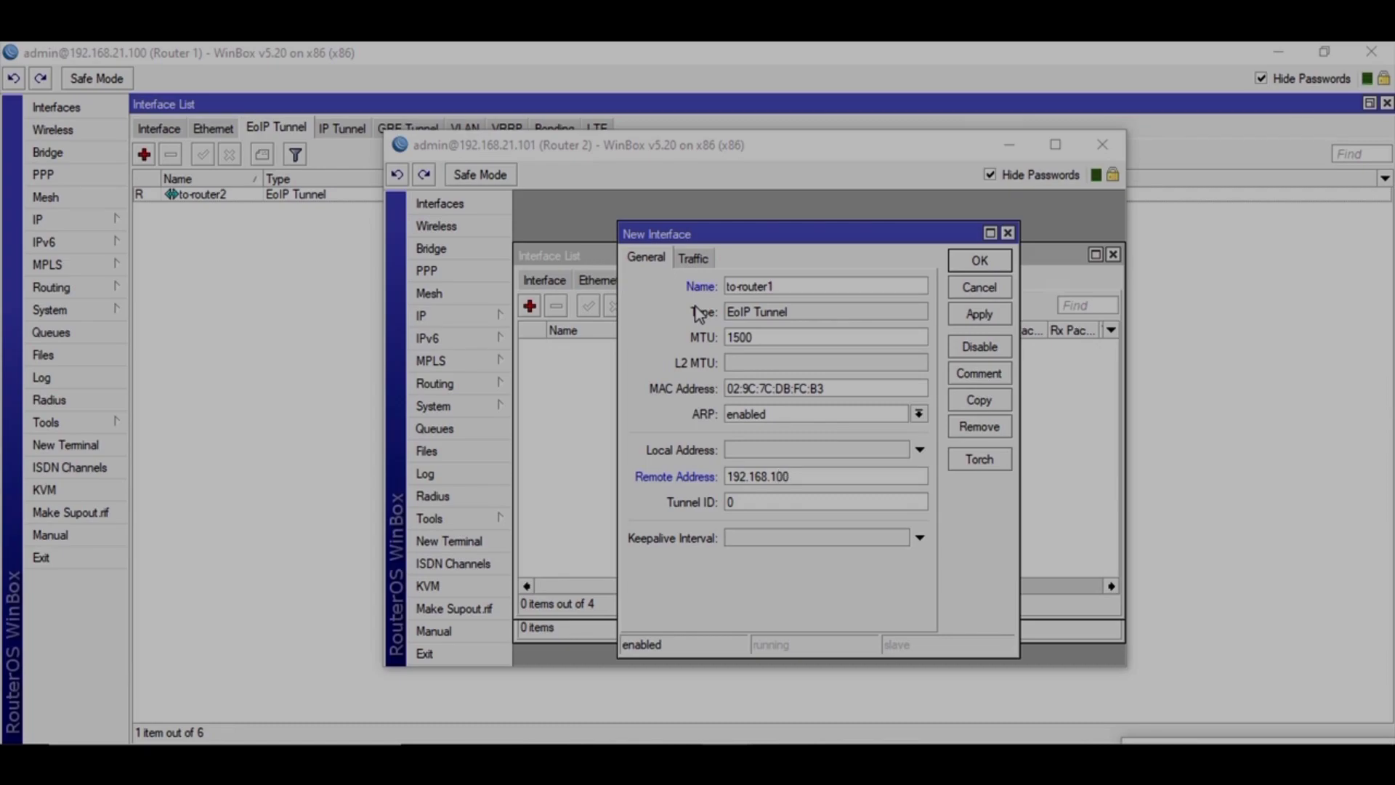
key(BackSpace)
key(BackSpace)
key(BackSpace)
text(21.100)
click(973, 318)
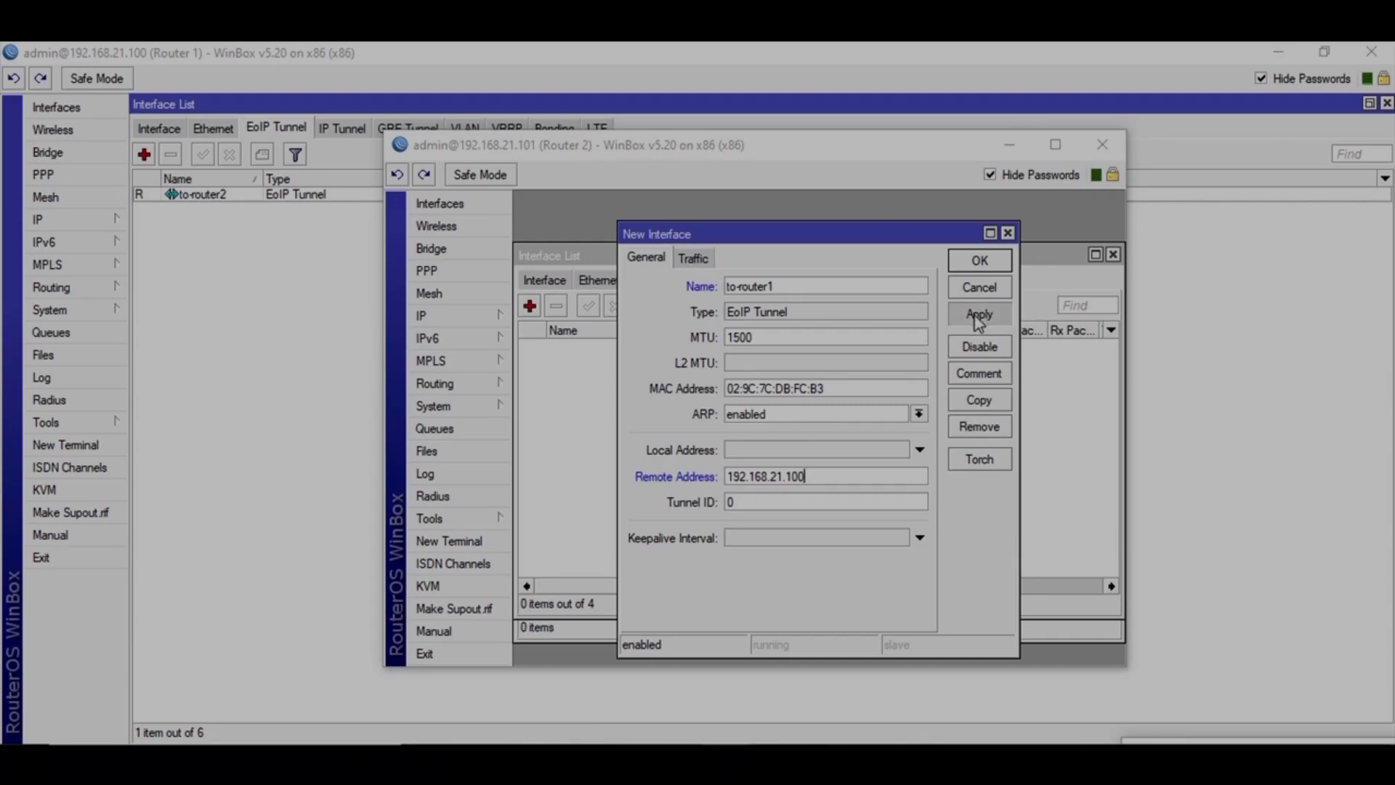
click(979, 262)
- Check Router 2's IP Neighbors list shows Router 1, then open Router 1's Bridge window
click(491, 321)
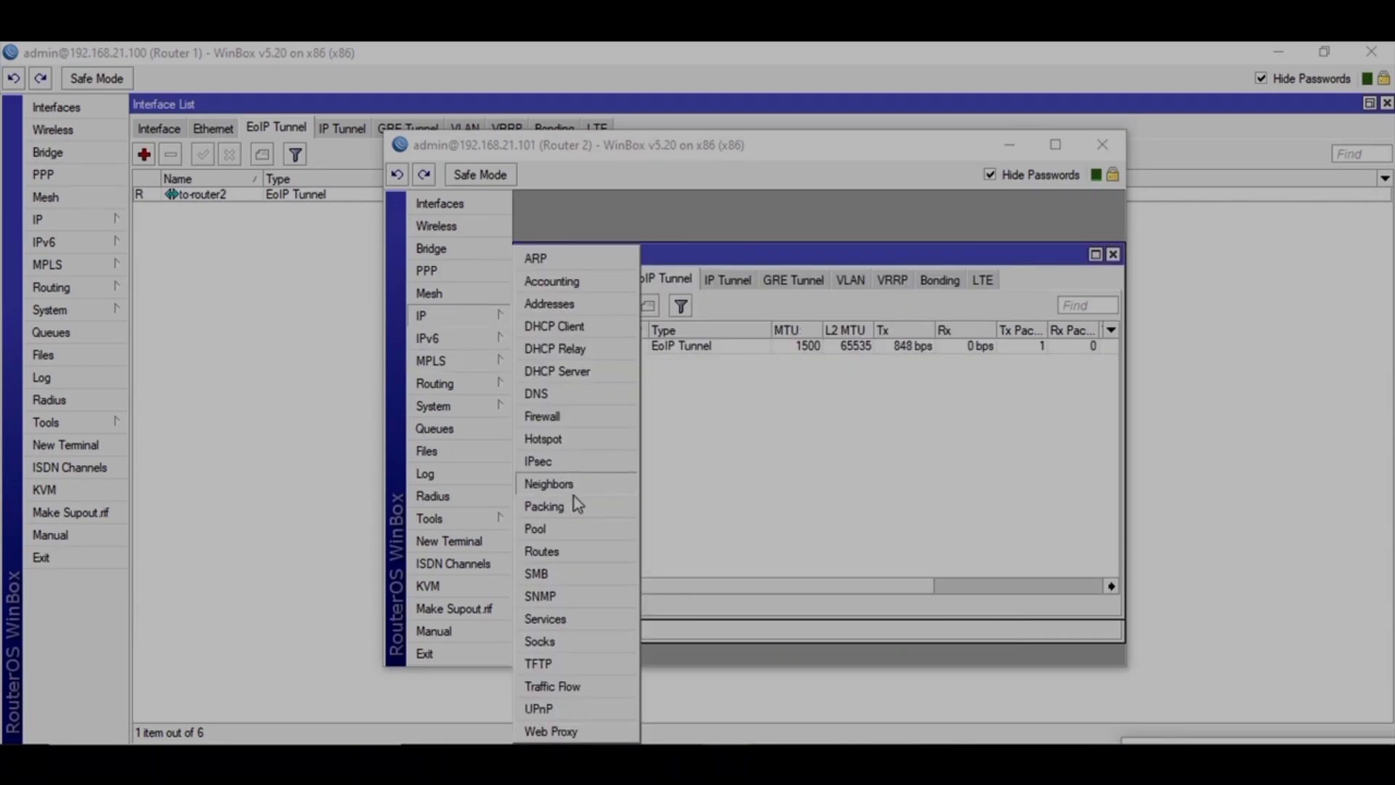
click(541, 484)
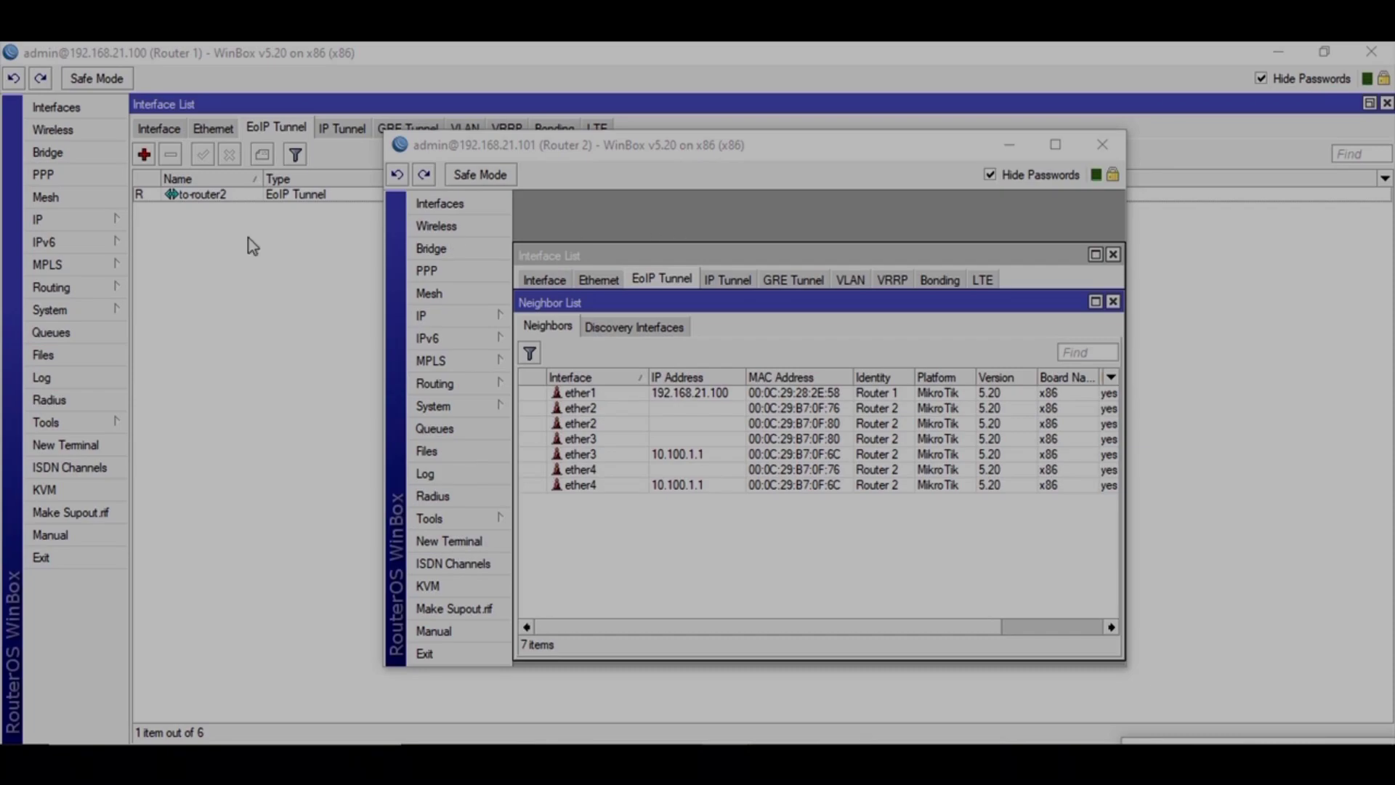
click(71, 158)
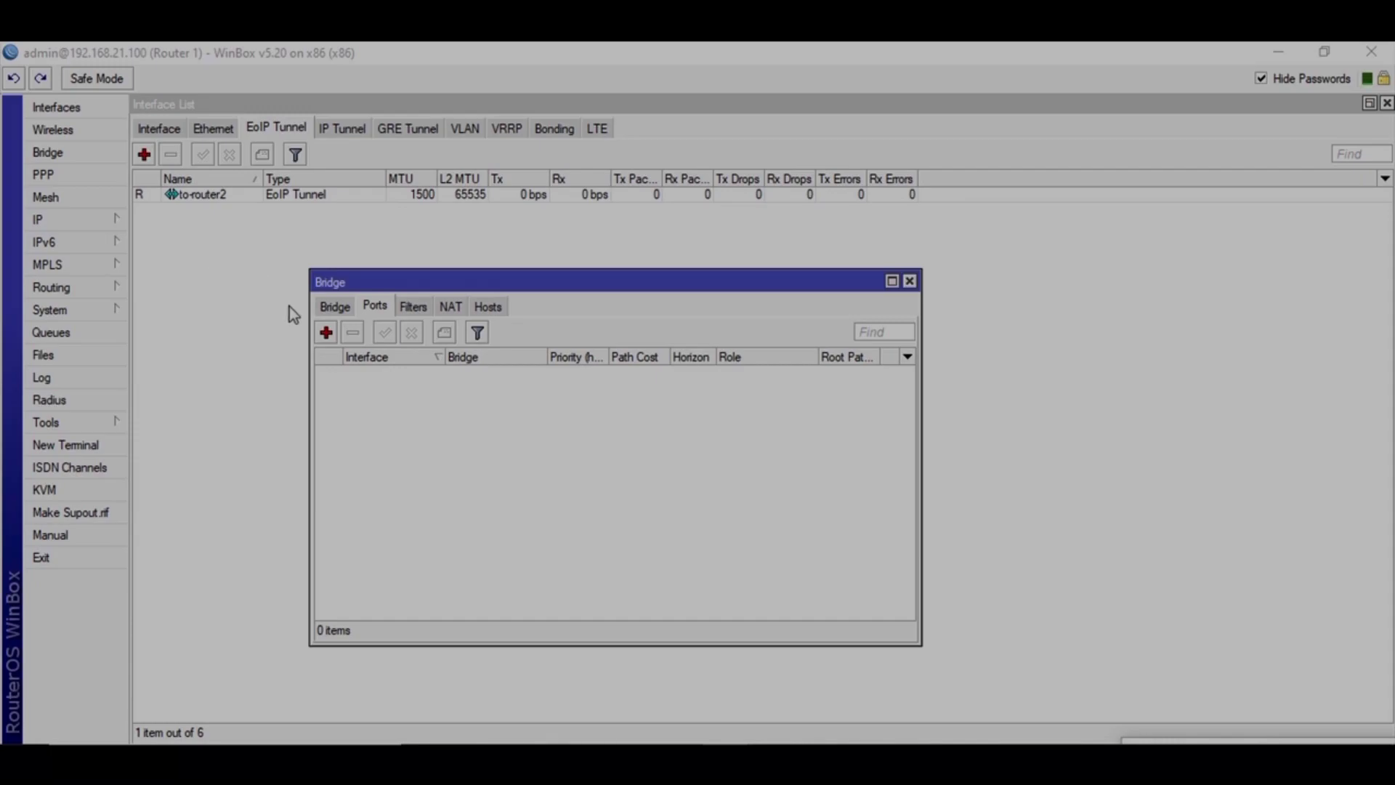
- Add and apply a bridge named EOIP-Tunnel in Router 1's Bridge list
click(334, 306)
click(325, 334)
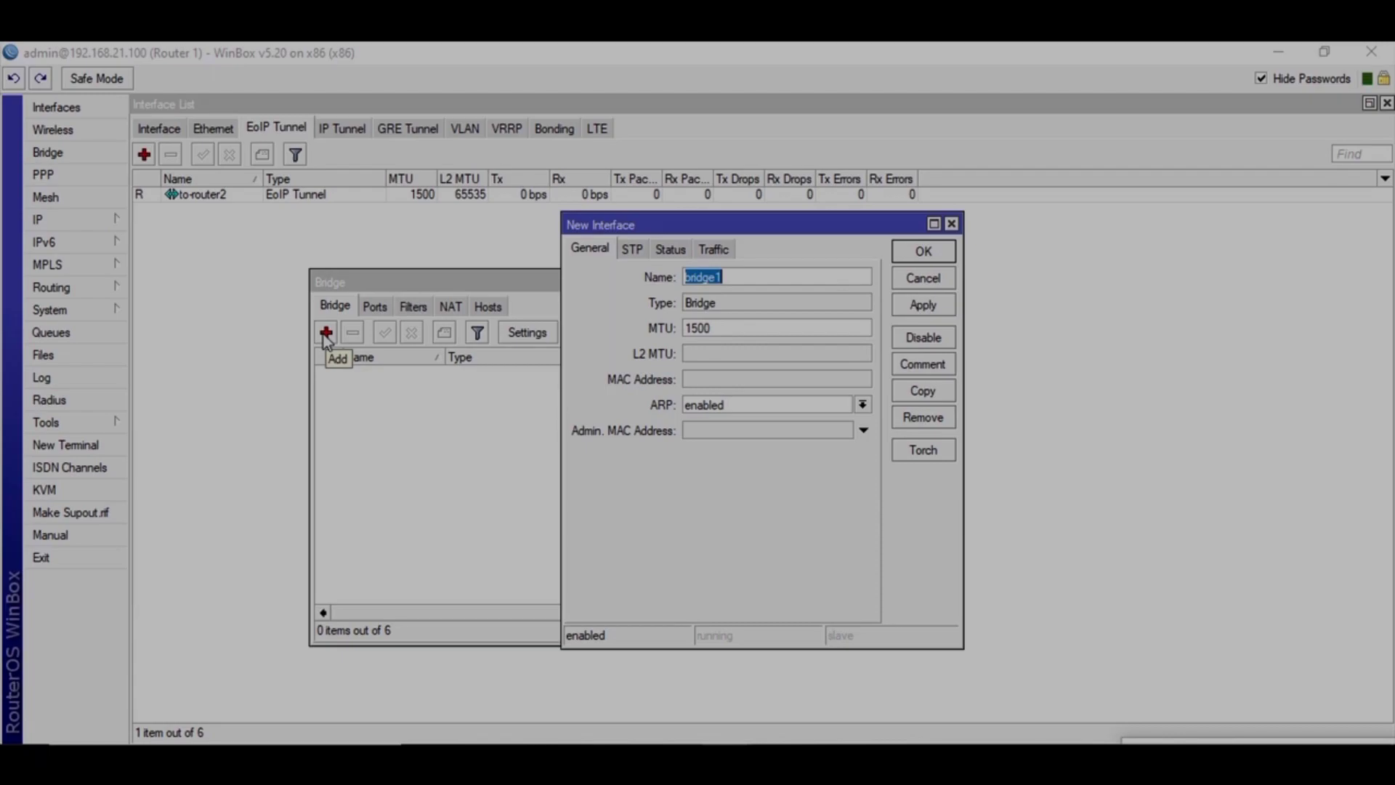
text(EO)
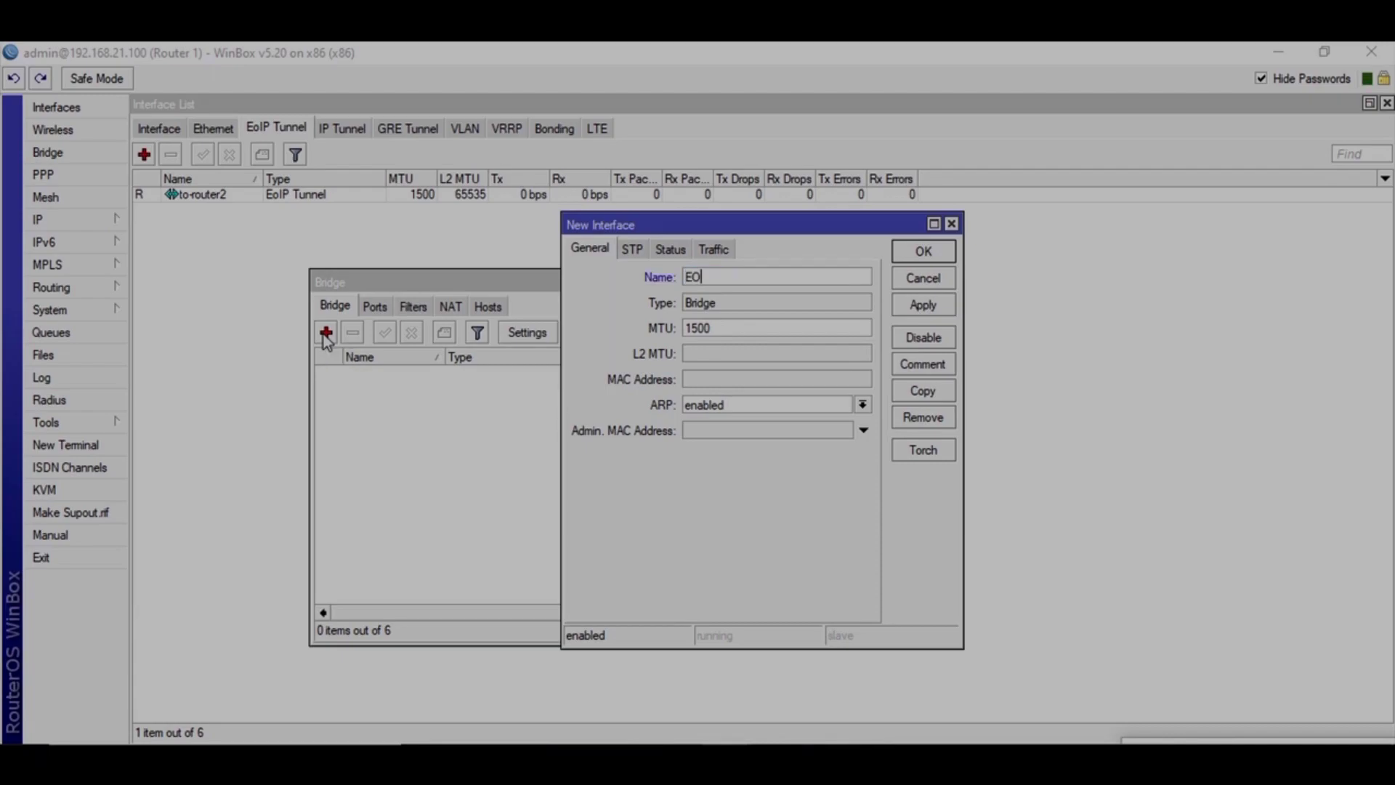
text(IP-Tunnel)
click(936, 306)
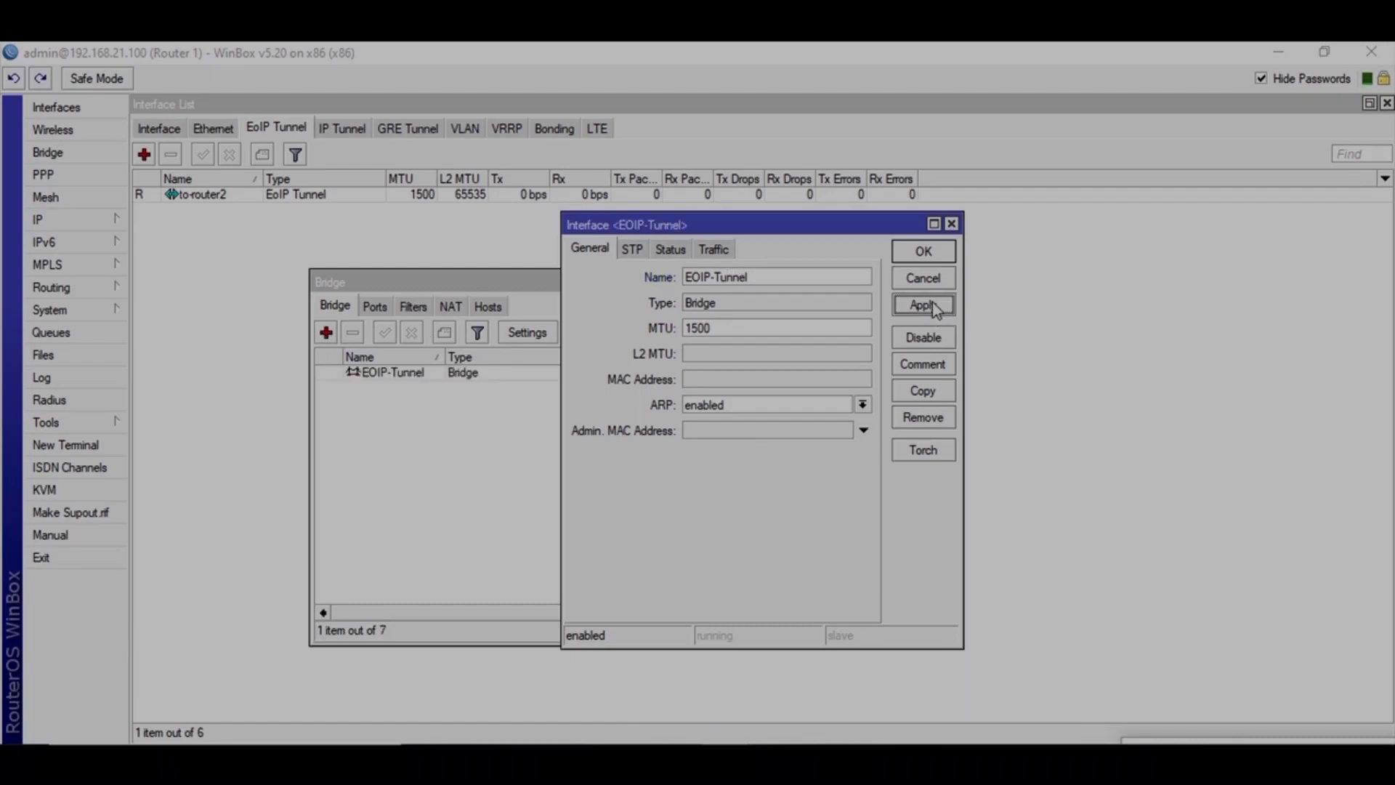
click(926, 253)
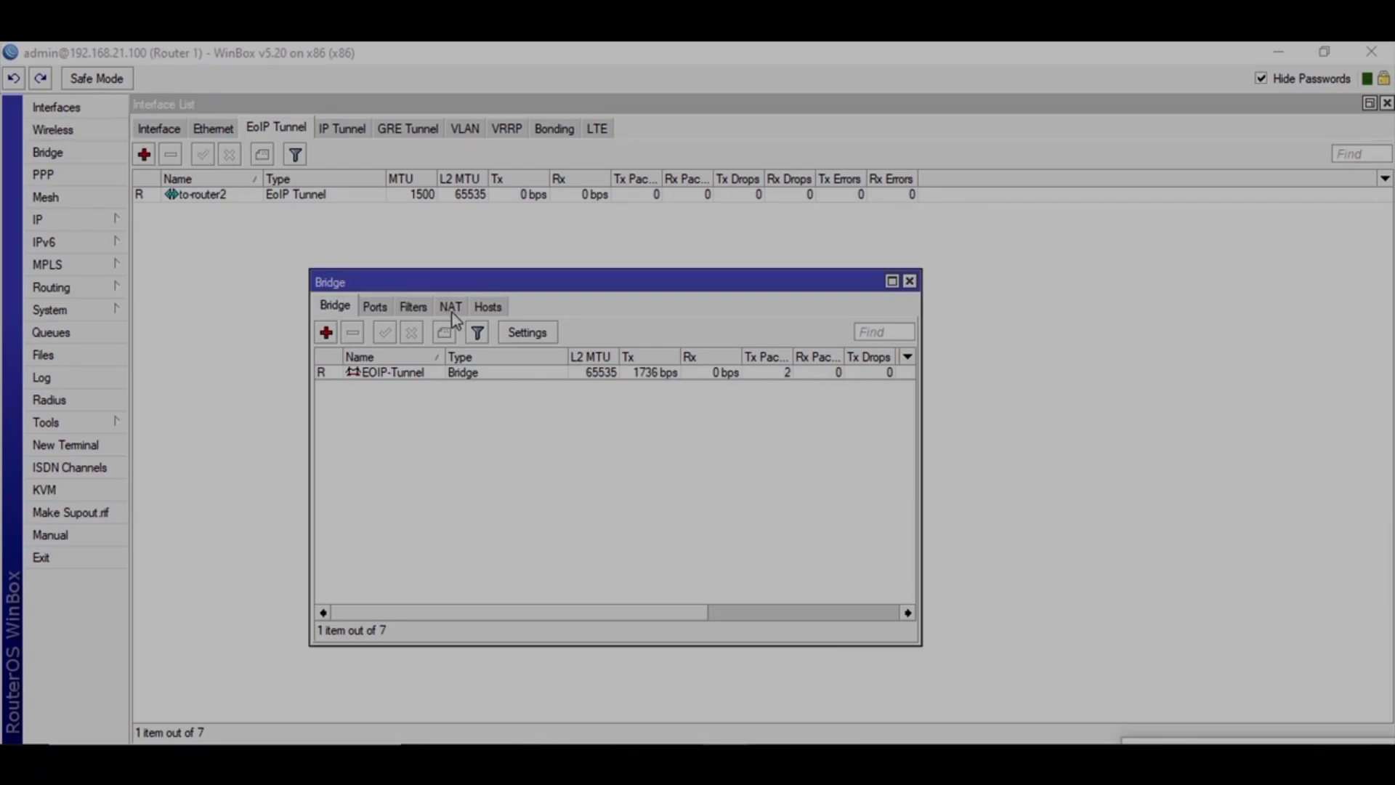
- Add ether2 as a port of Router 1's EOIP-Tunnel bridge
click(375, 306)
click(326, 333)
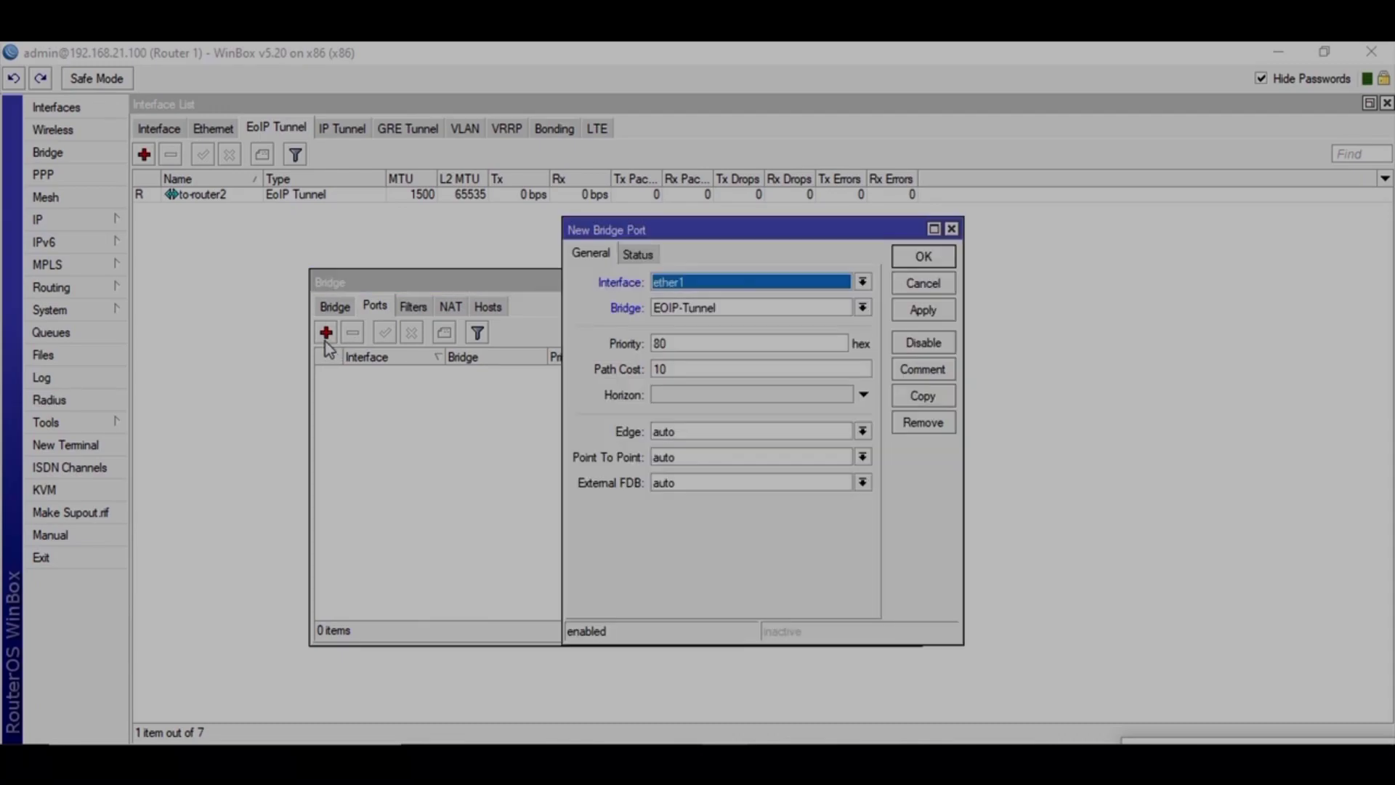
click(739, 284)
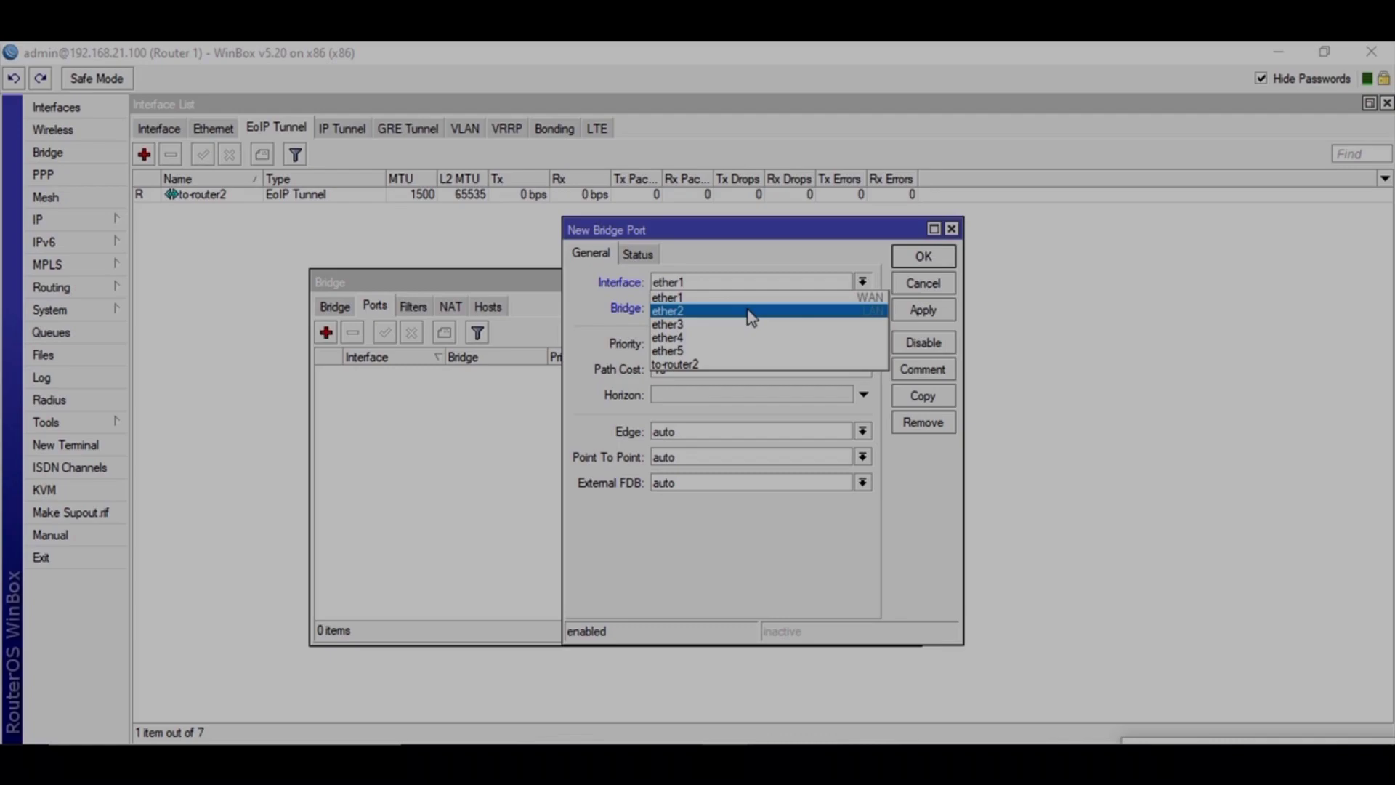
click(752, 313)
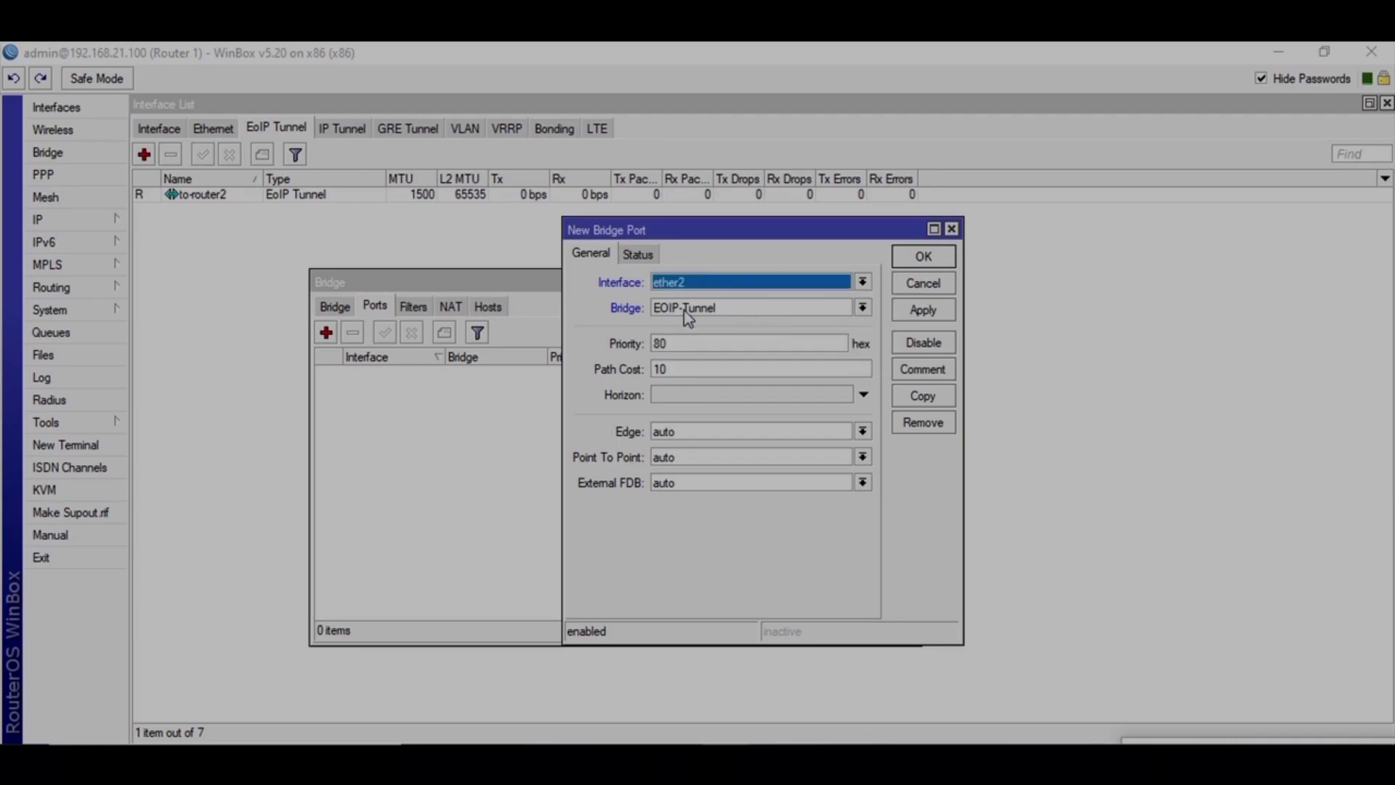
click(923, 311)
click(923, 258)
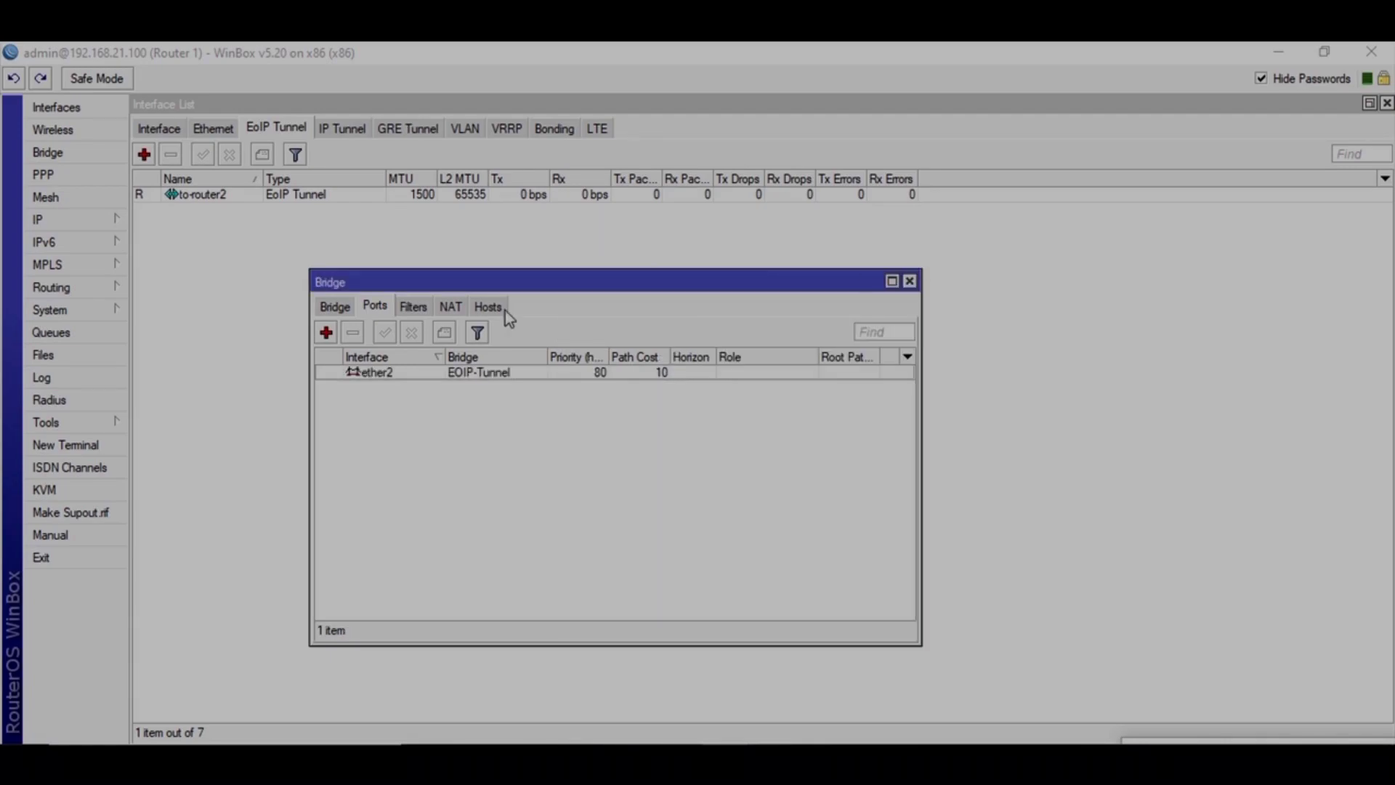
- Add to-router2 as a second bridge port, then bring Router 2's session forward
click(326, 333)
click(790, 285)
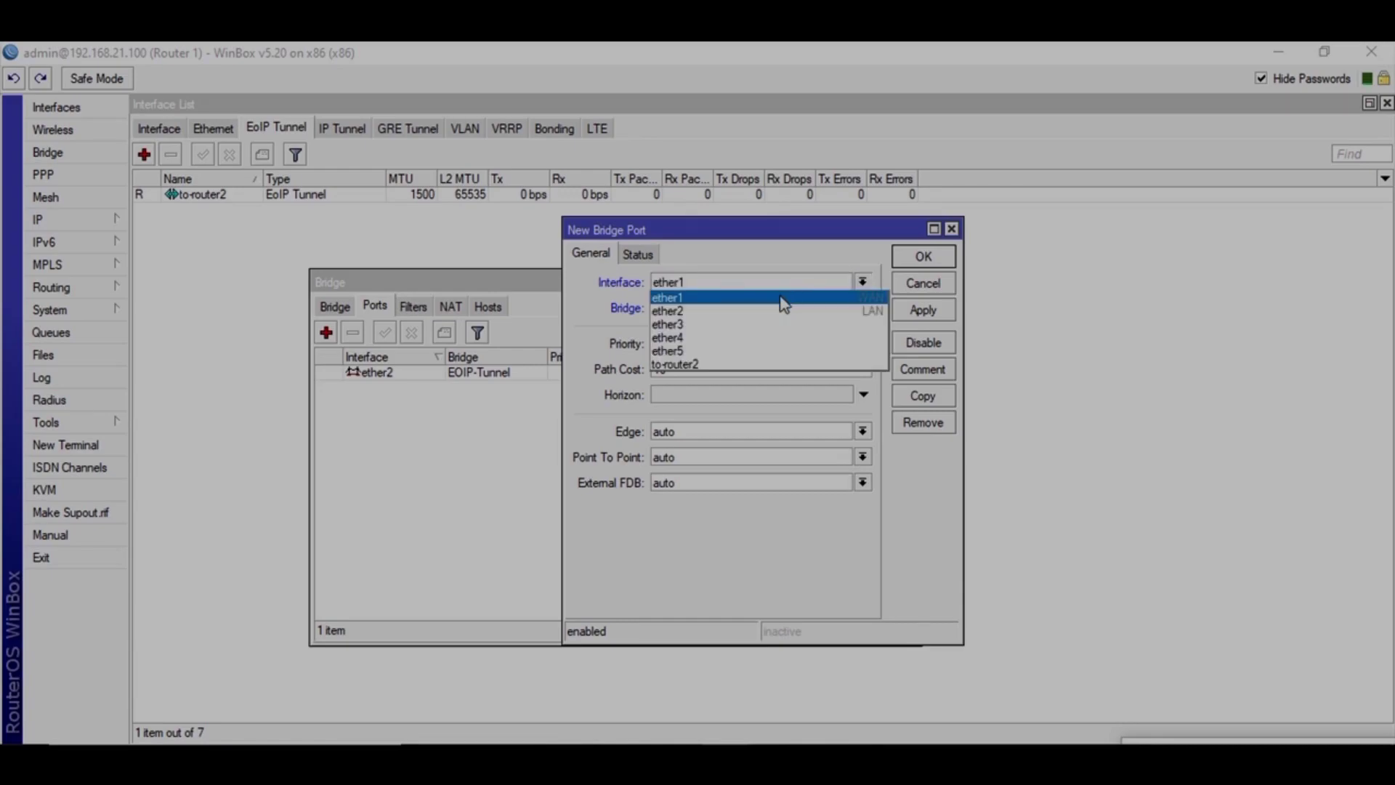
click(738, 365)
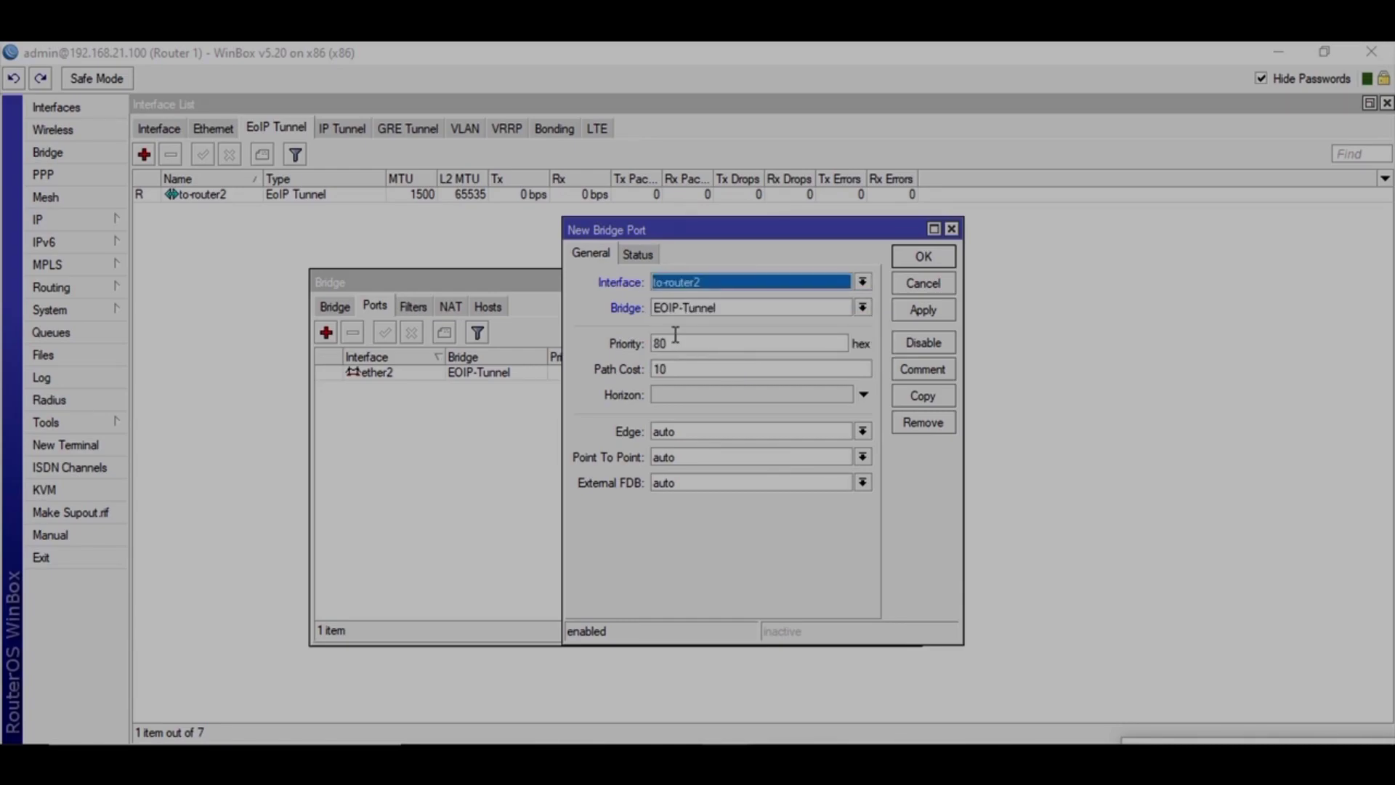
click(921, 313)
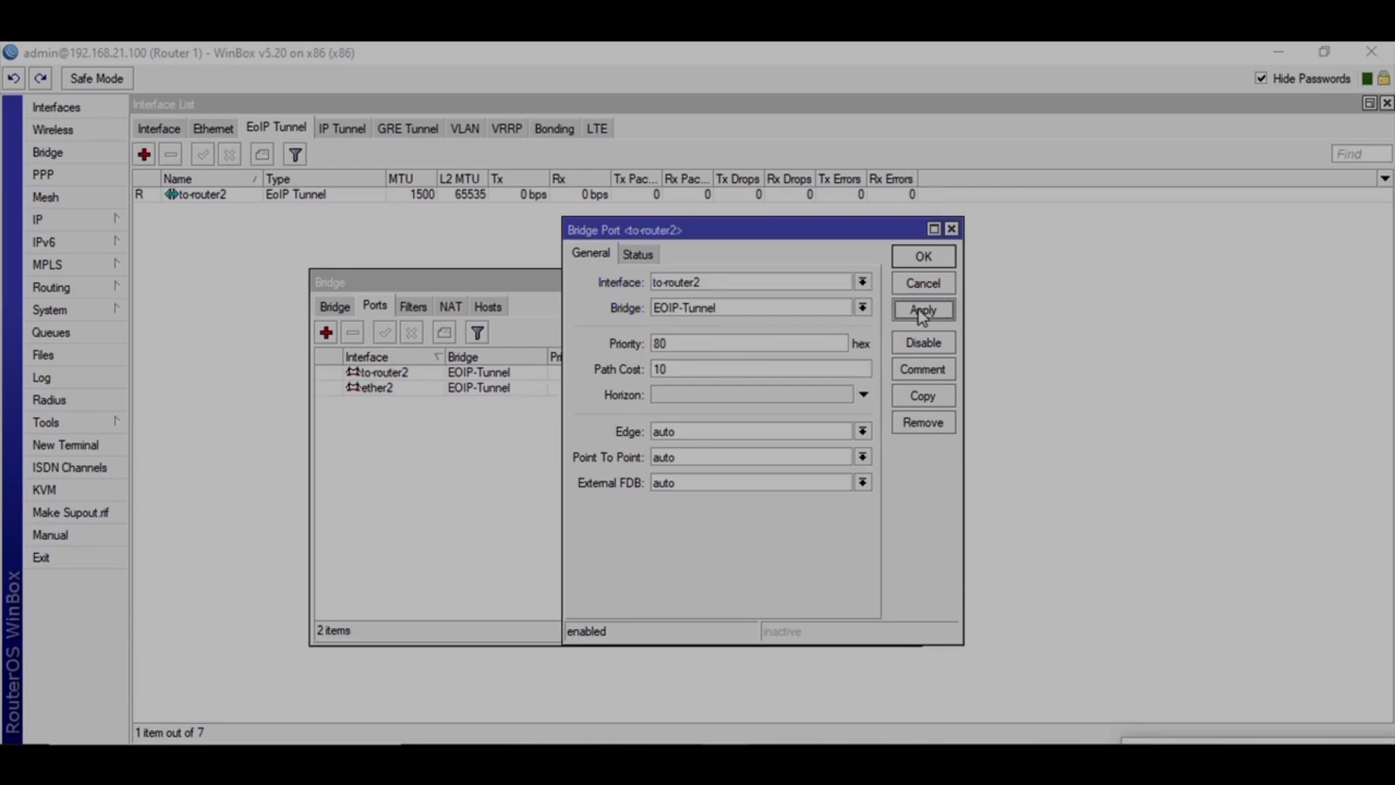
click(920, 261)
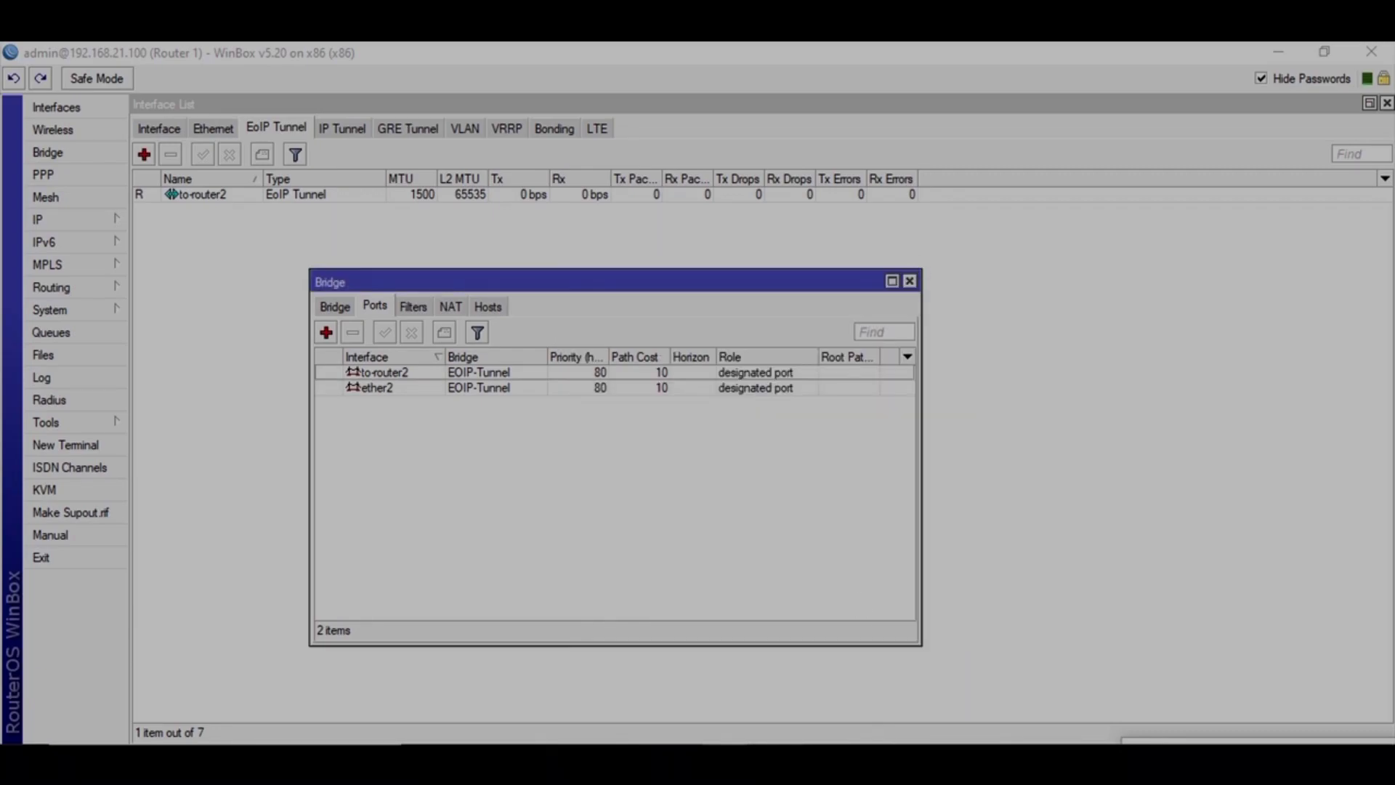
click(823, 699)
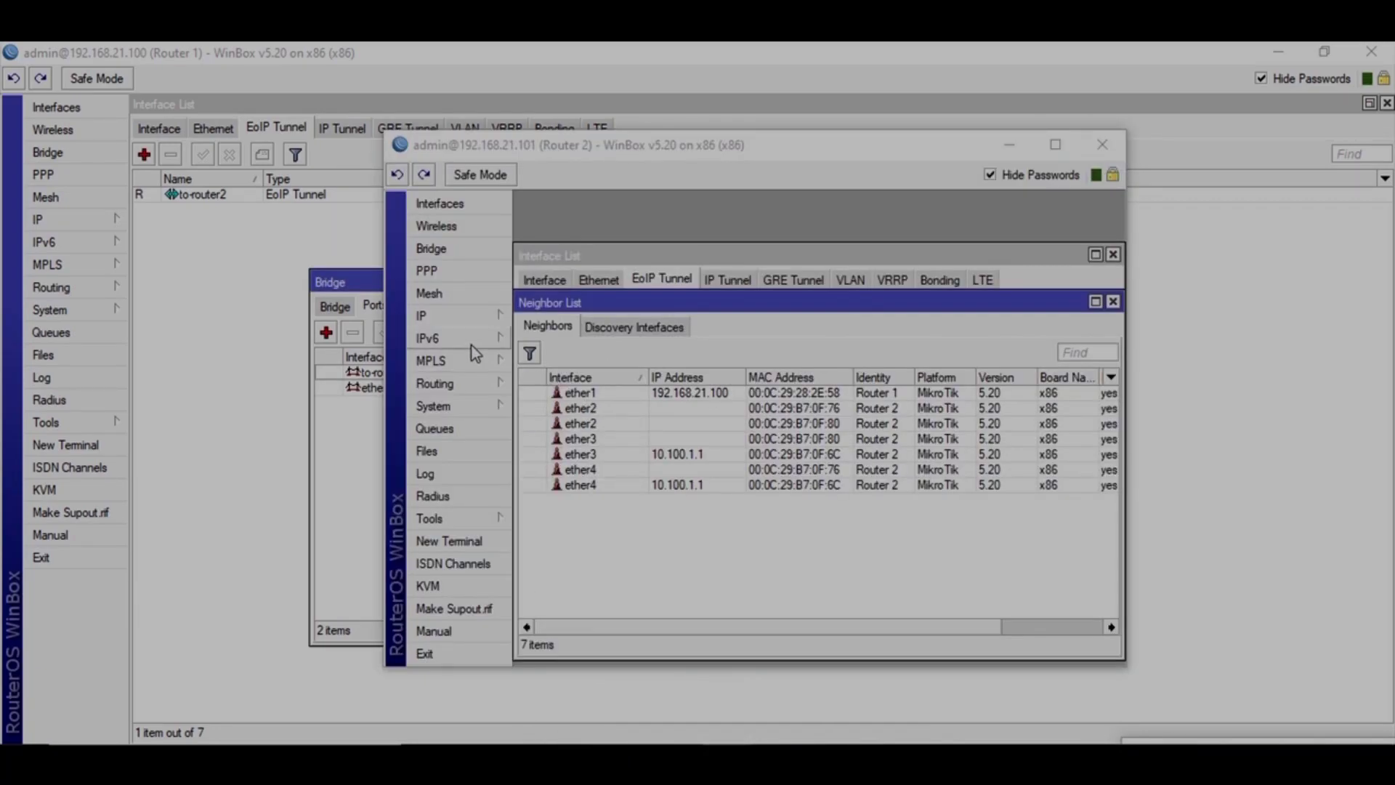
- Close Router 2's Neighbor List and show its list of bridges
click(1113, 302)
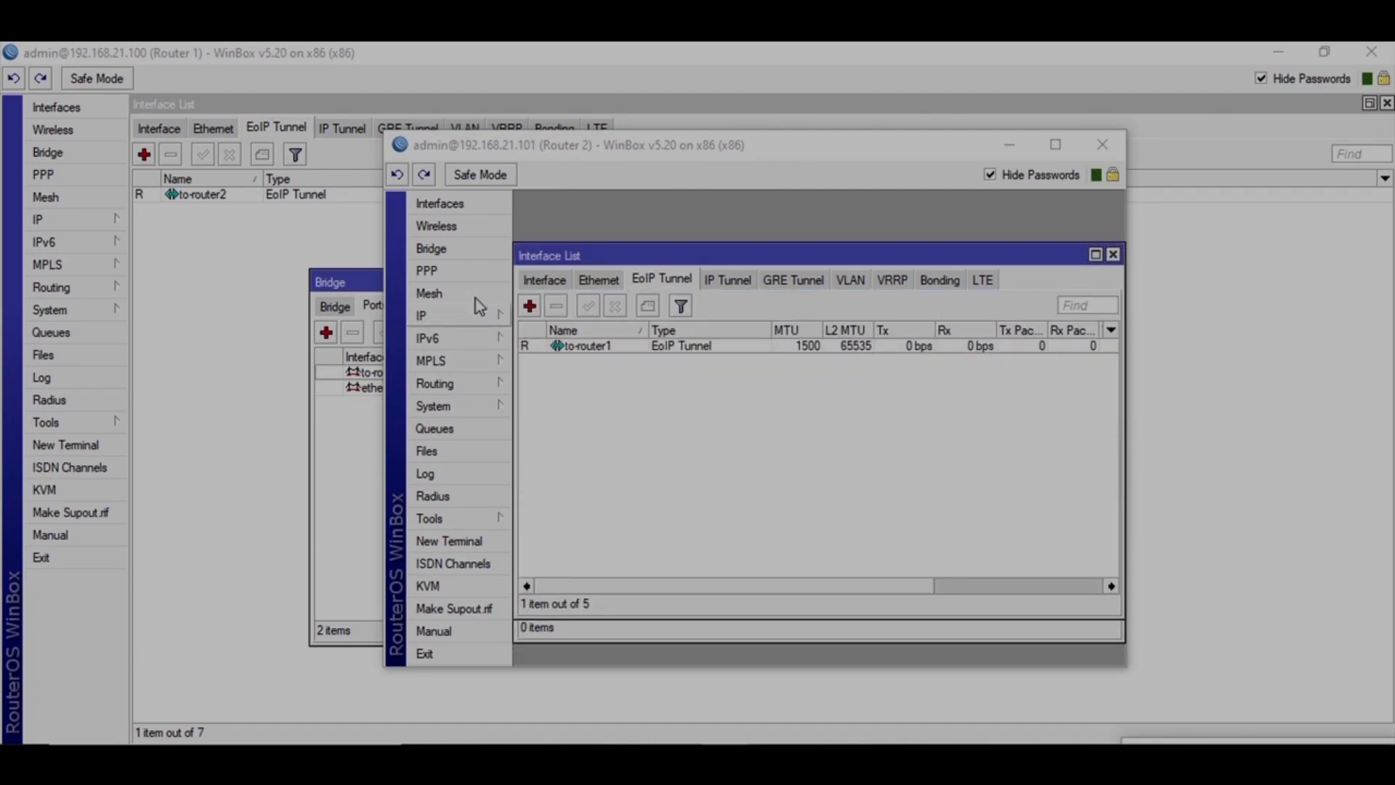
click(464, 253)
click(538, 303)
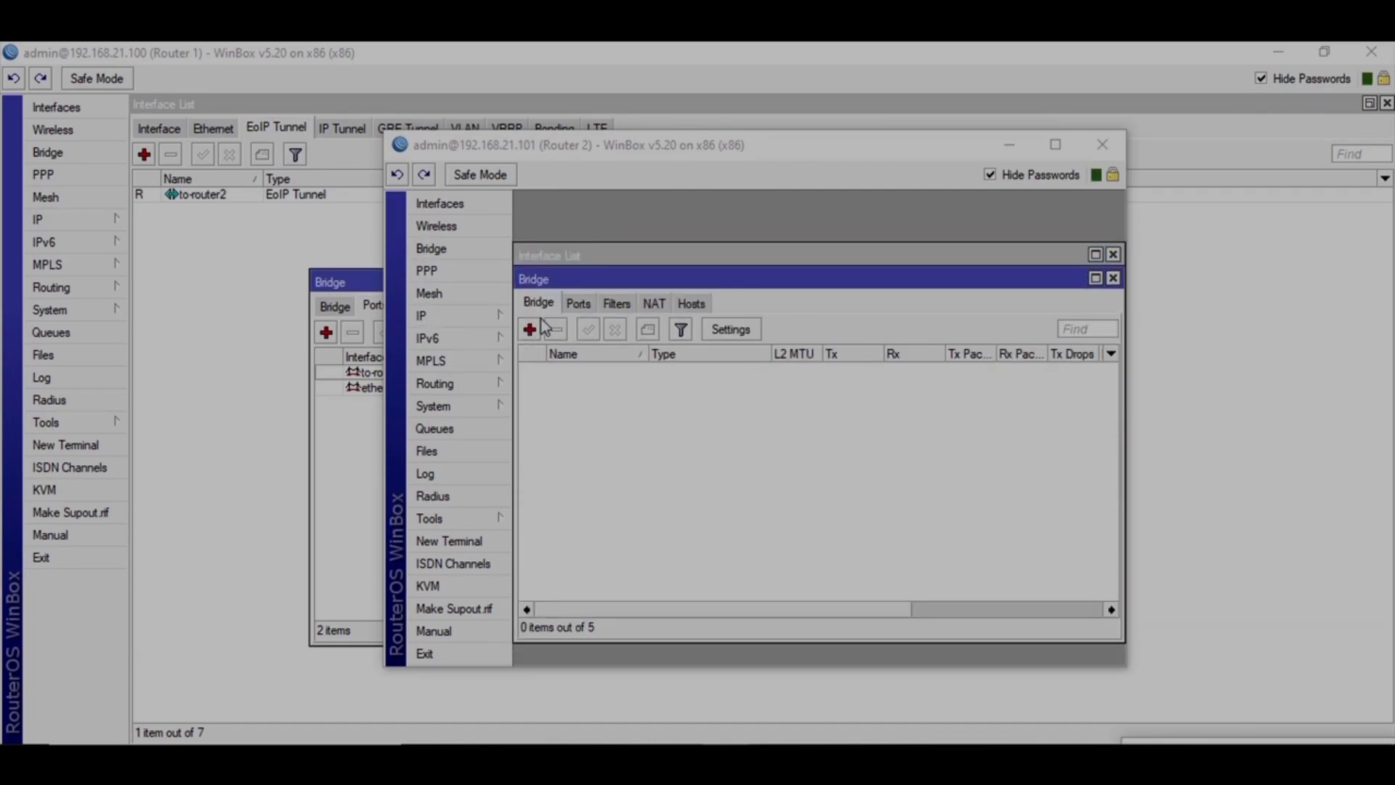
- Add and apply a bridge named EOIP-Tunnel on Router 2, fixing typos in the name
click(530, 330)
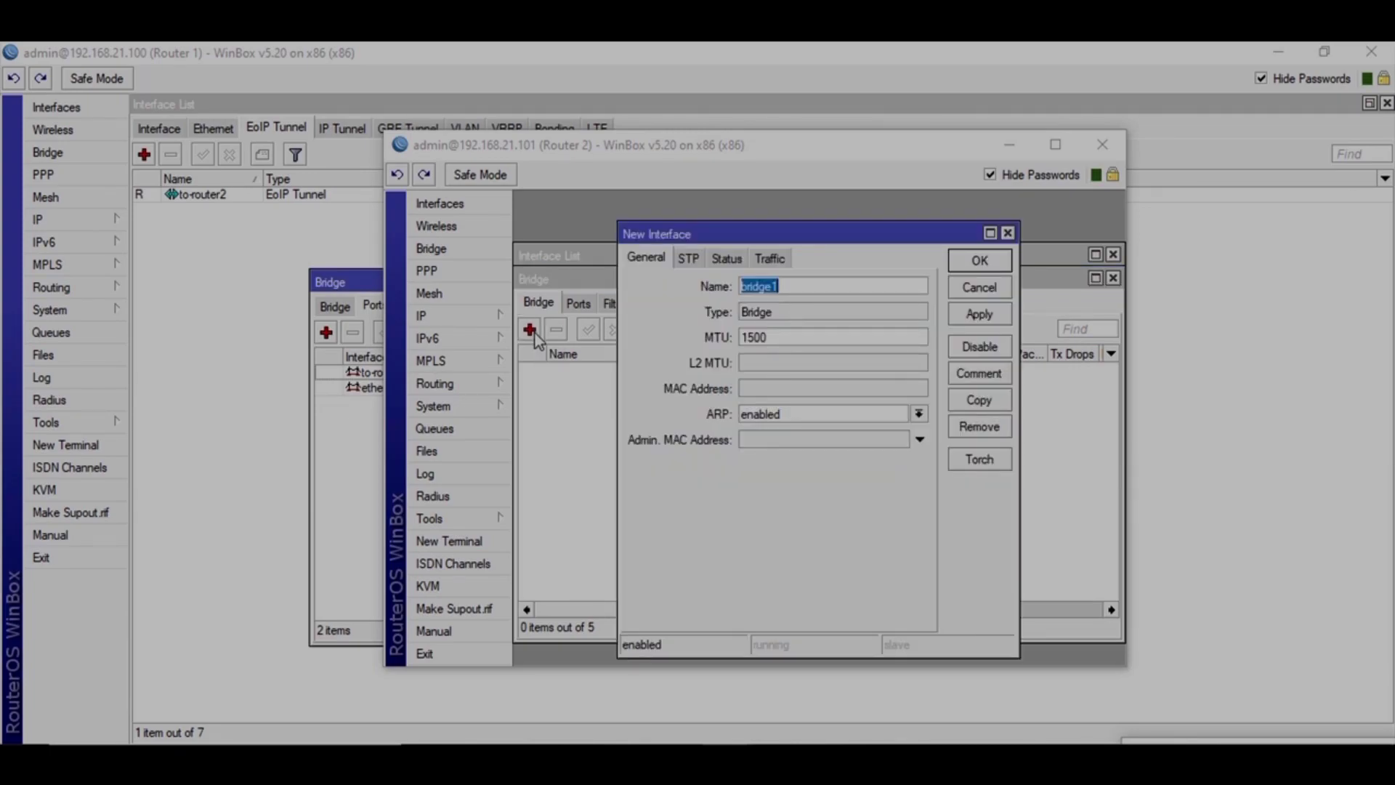
text(EIO)
key(BackSpace)
key(BackSpace)
text(OIP-TUnne)
key(BackSpace)
key(BackSpace)
key(BackSpace)
key(BackSpace)
text(uneel)
key(BackSpace)
key(BackSpace)
text(nel)
click(957, 317)
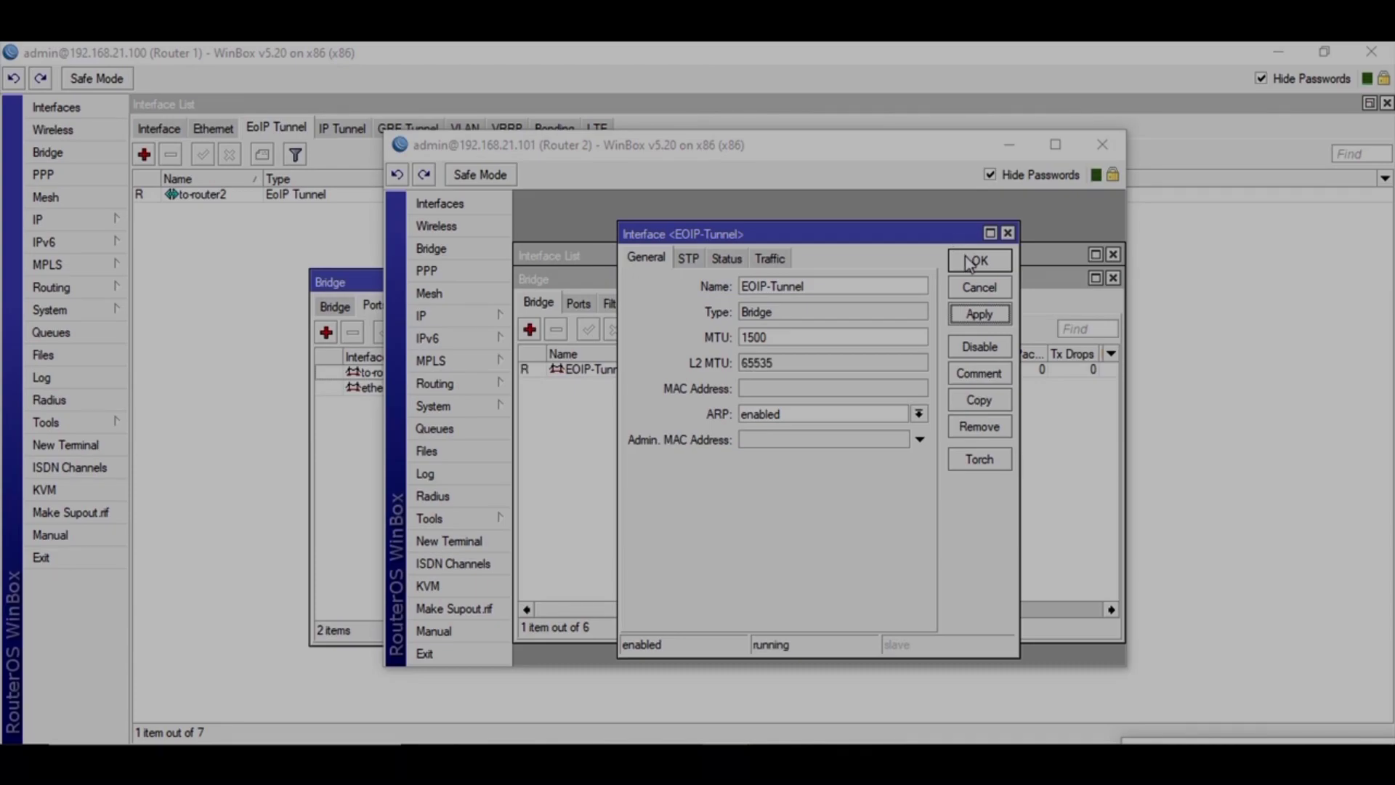
click(979, 260)
- Add ether2 as a port of Router 2's EOIP-Tunnel bridge
click(579, 305)
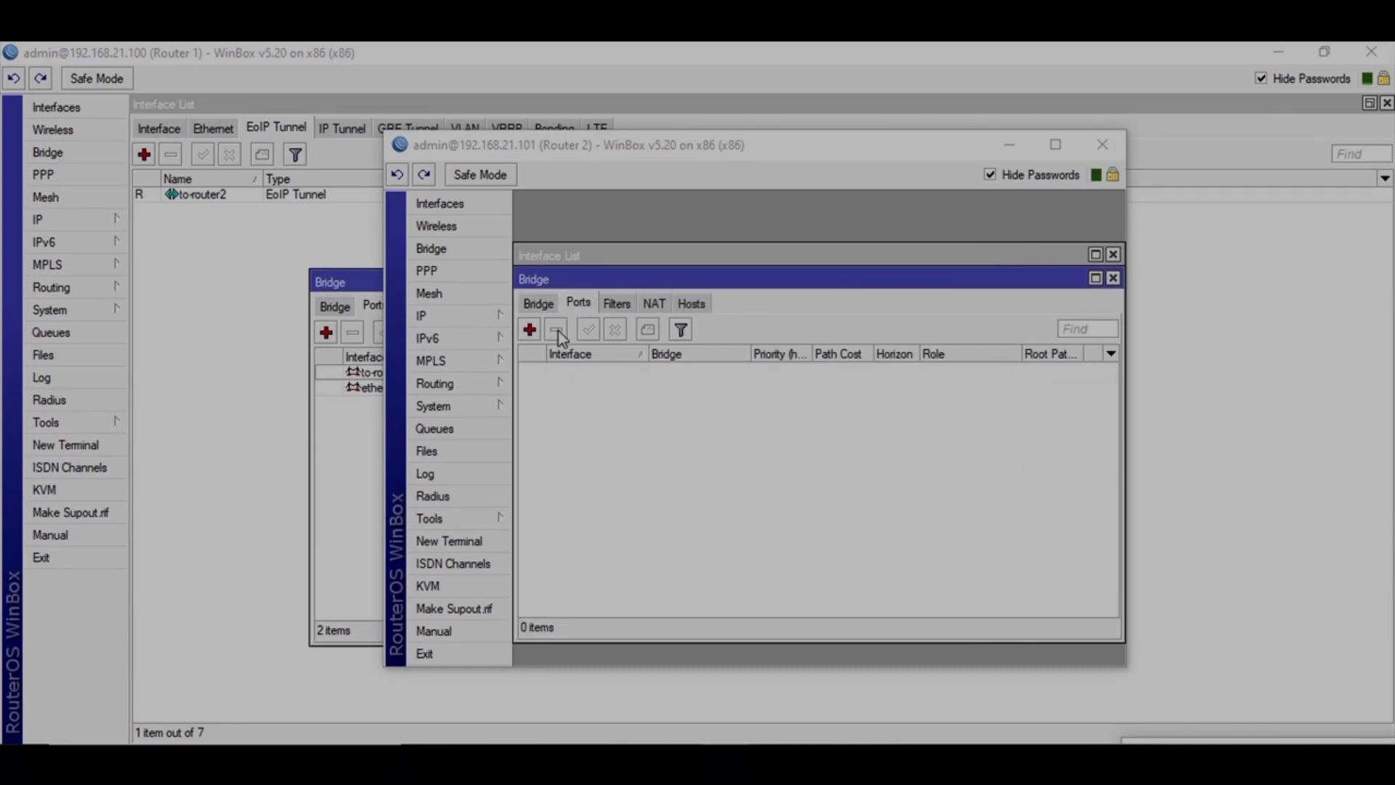
click(529, 329)
click(724, 292)
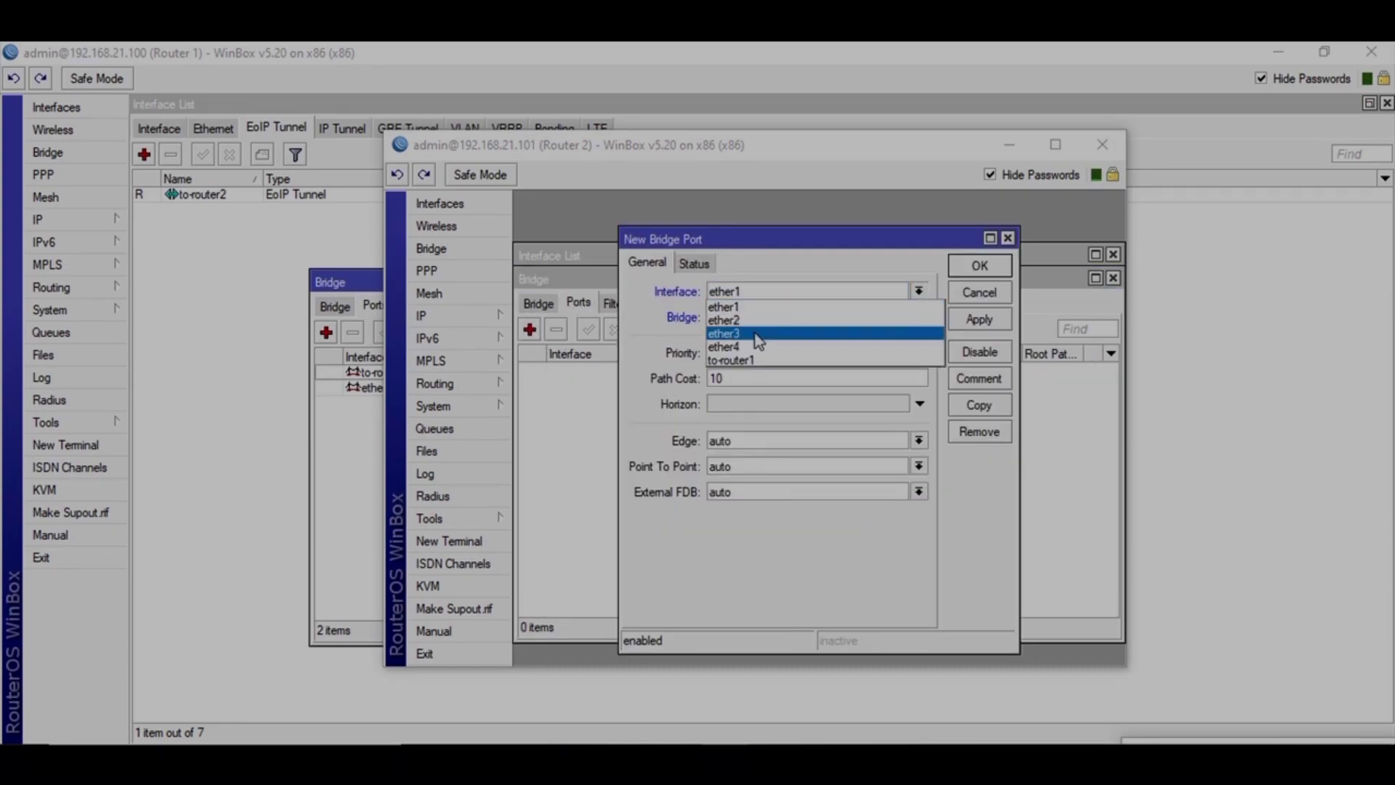
click(760, 321)
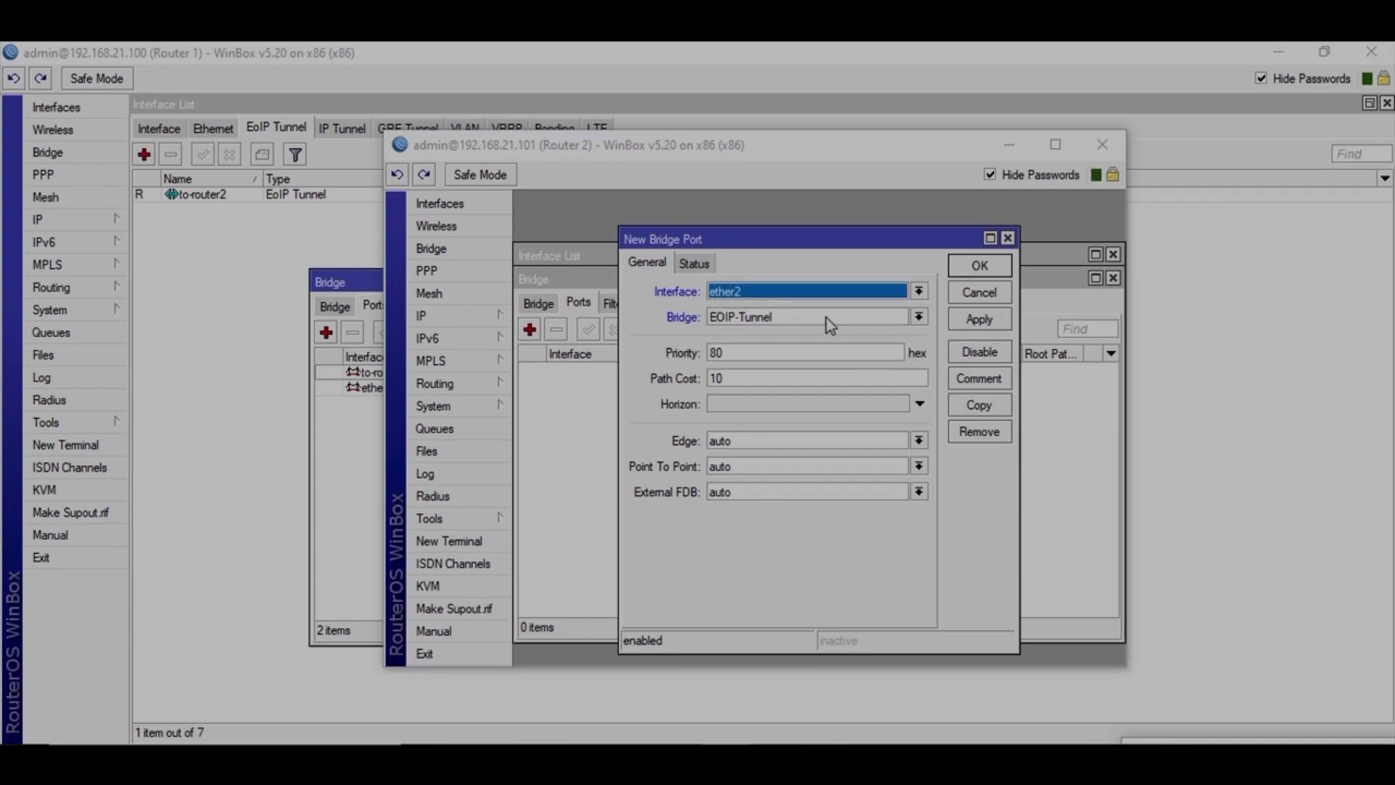
click(979, 320)
click(977, 267)
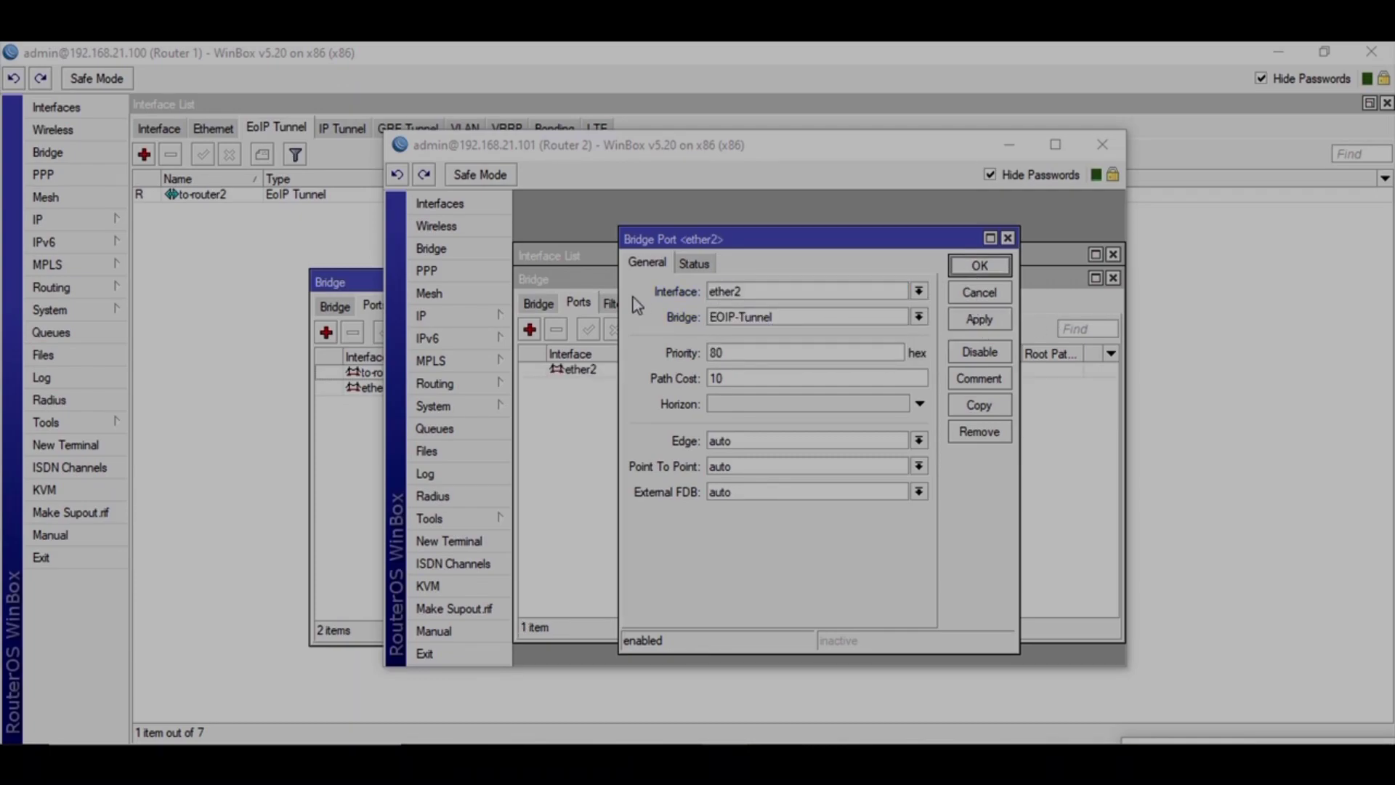
- Add the to-router1 tunnel as a second EOIP-Tunnel bridge port
click(531, 328)
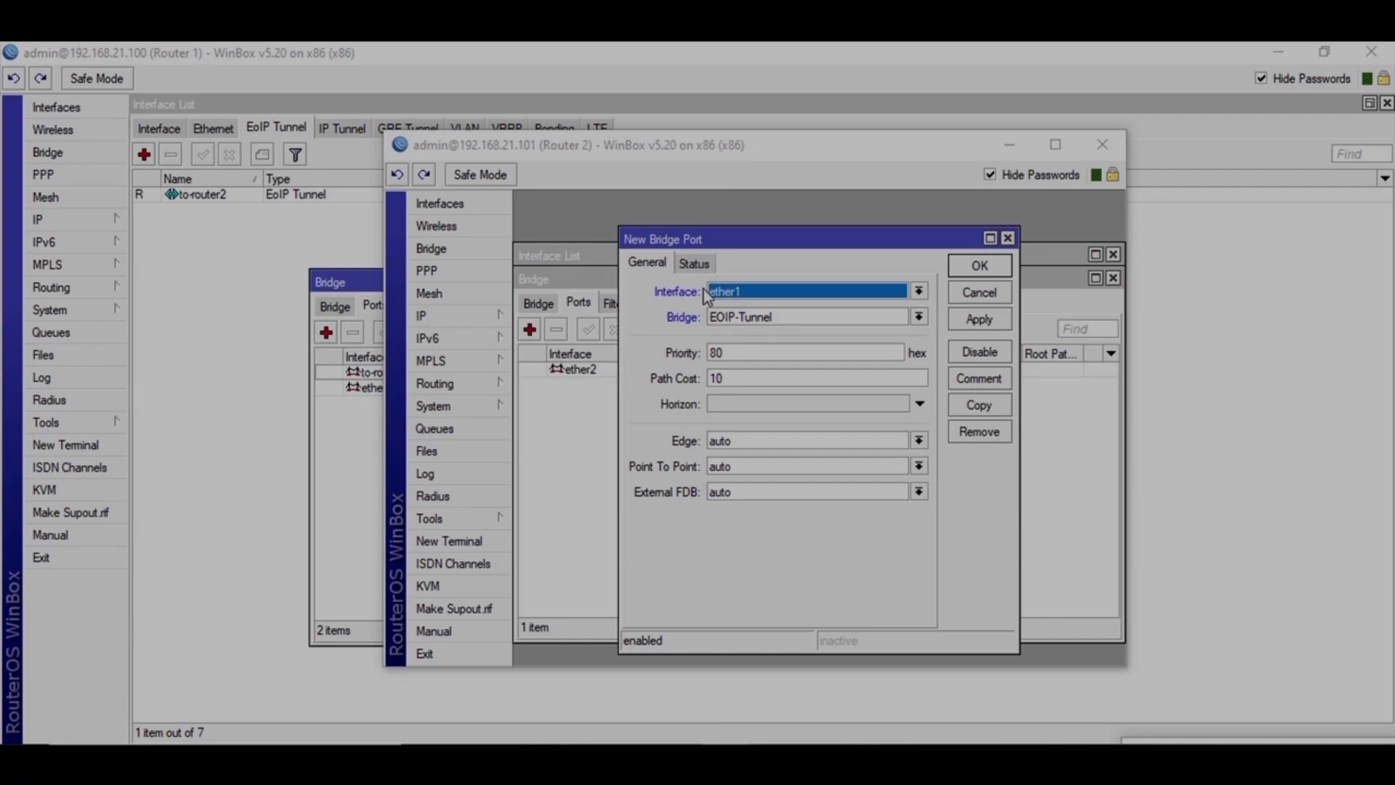
click(764, 299)
click(975, 320)
click(976, 267)
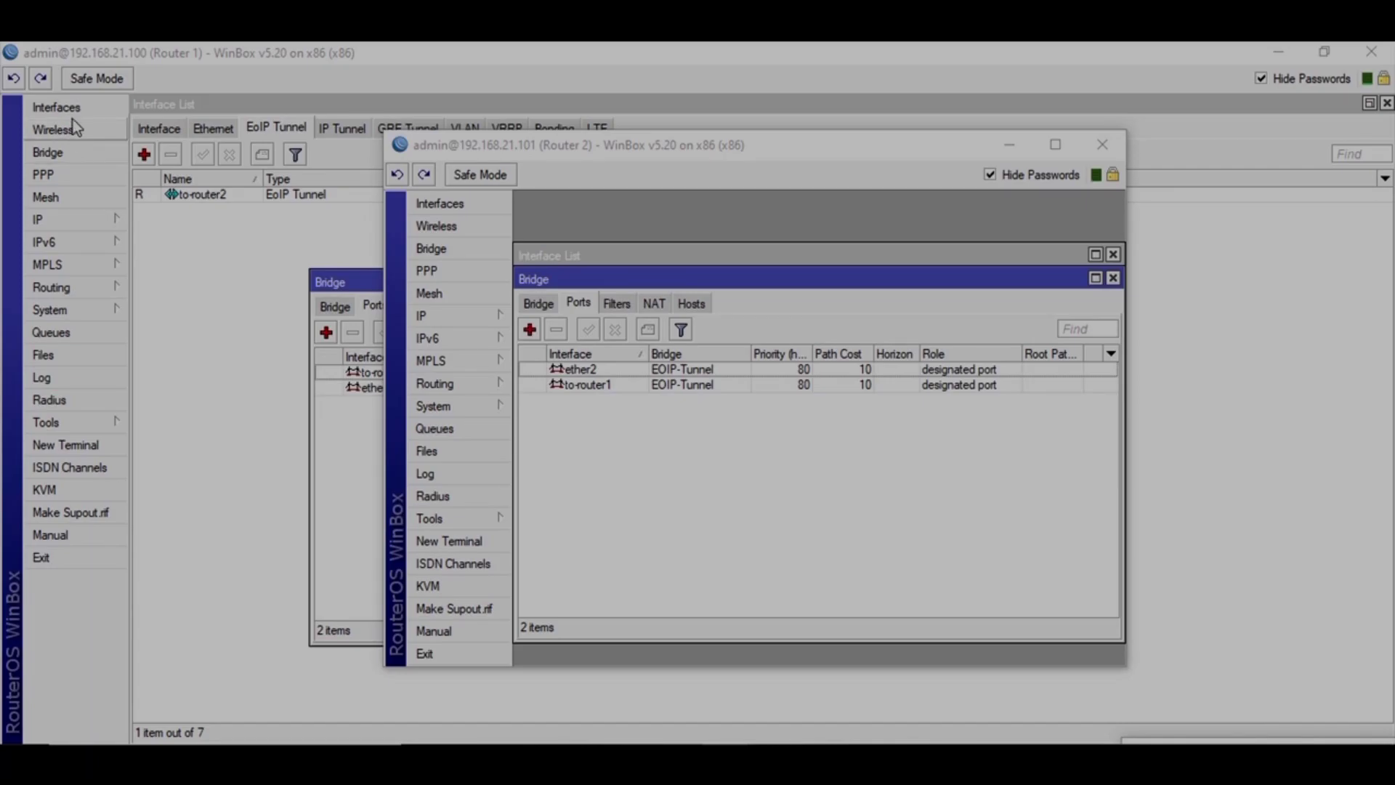
- Show all interfaces on Router 1 and Router 2, selecting ether2 on each
click(163, 129)
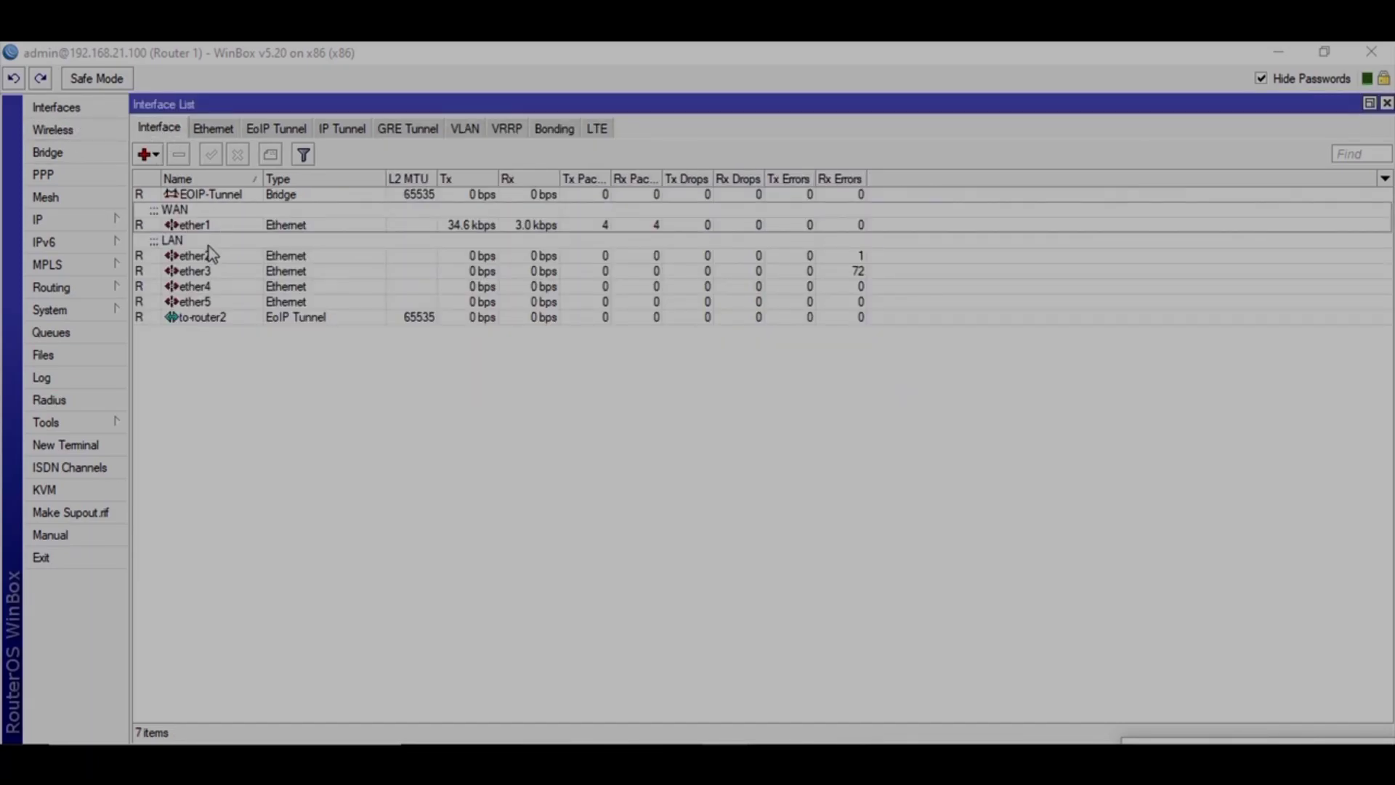
click(208, 255)
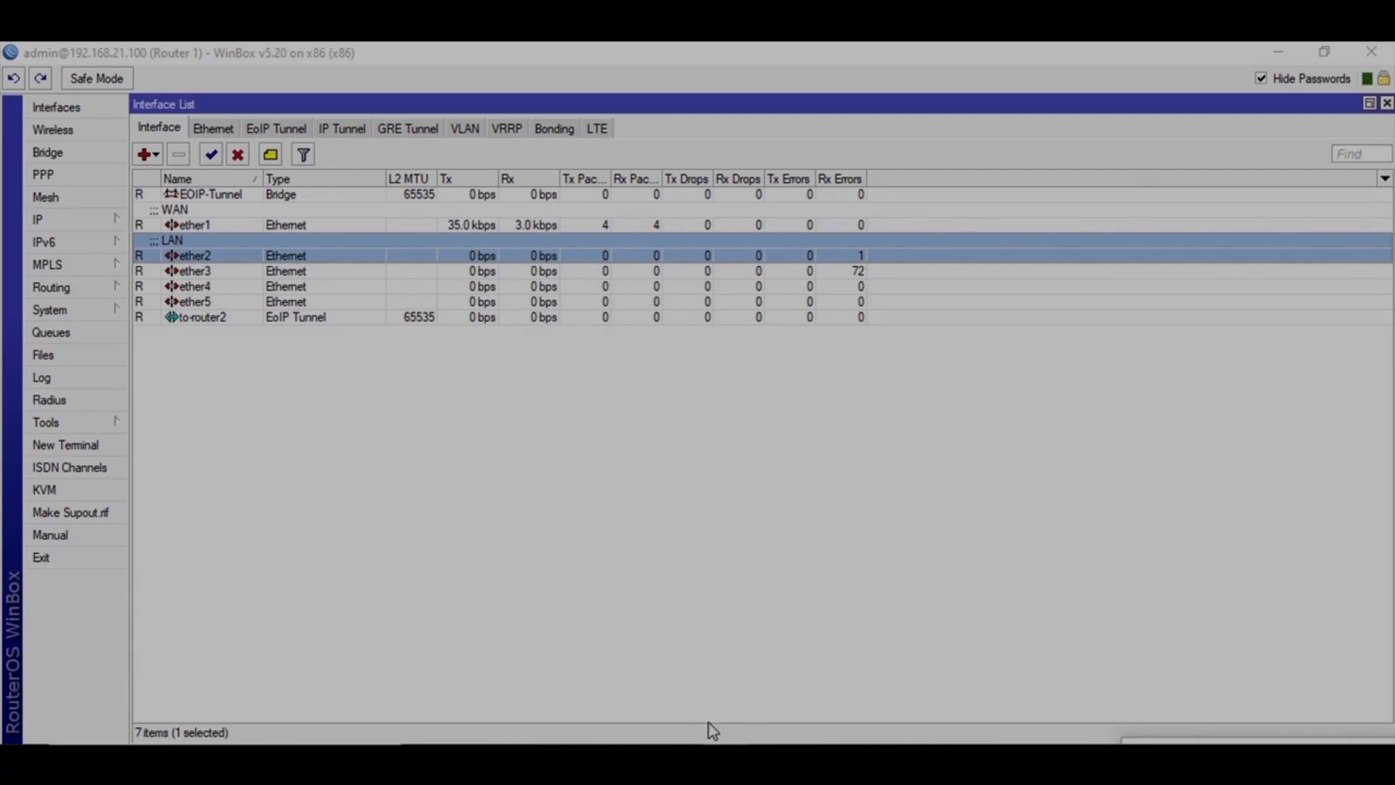
mouse_move(707, 725)
click(798, 703)
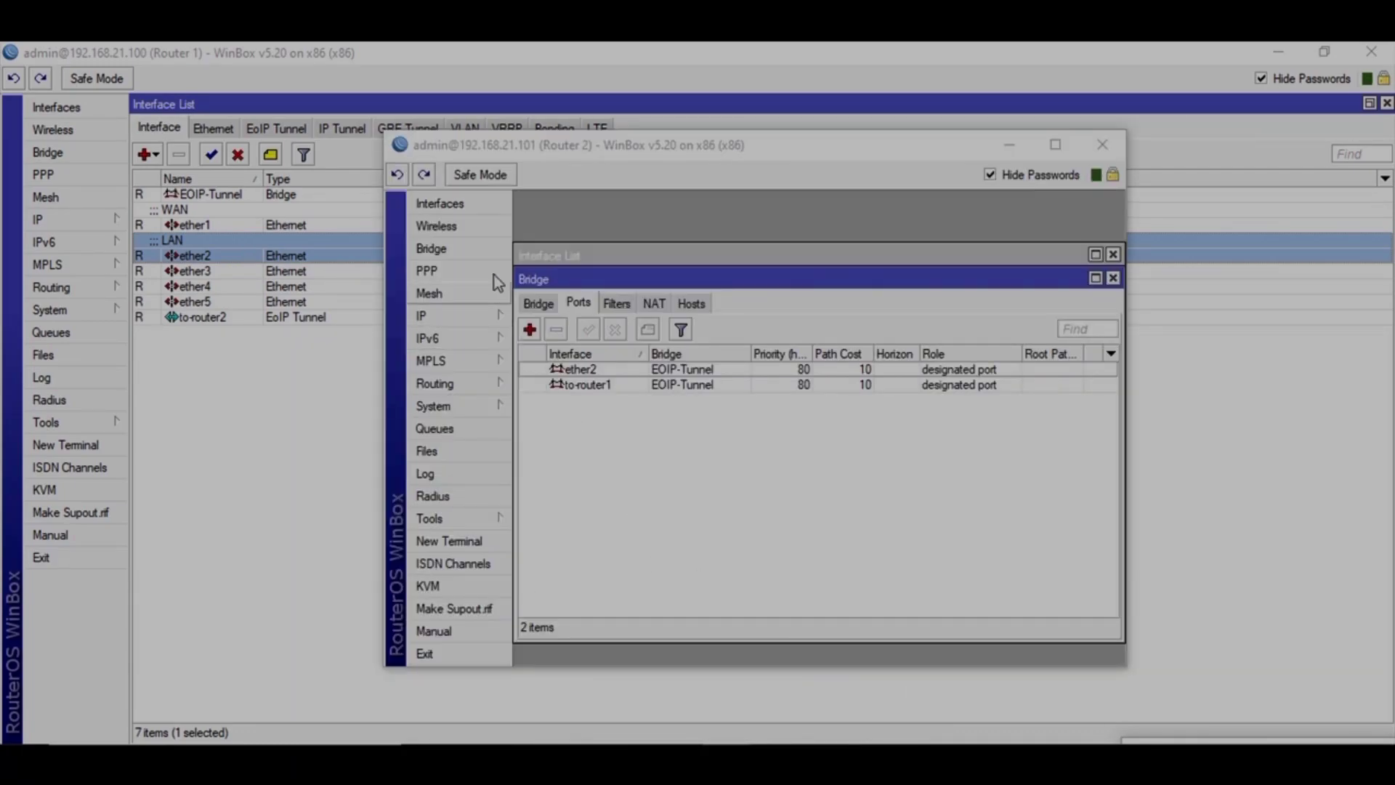
click(440, 203)
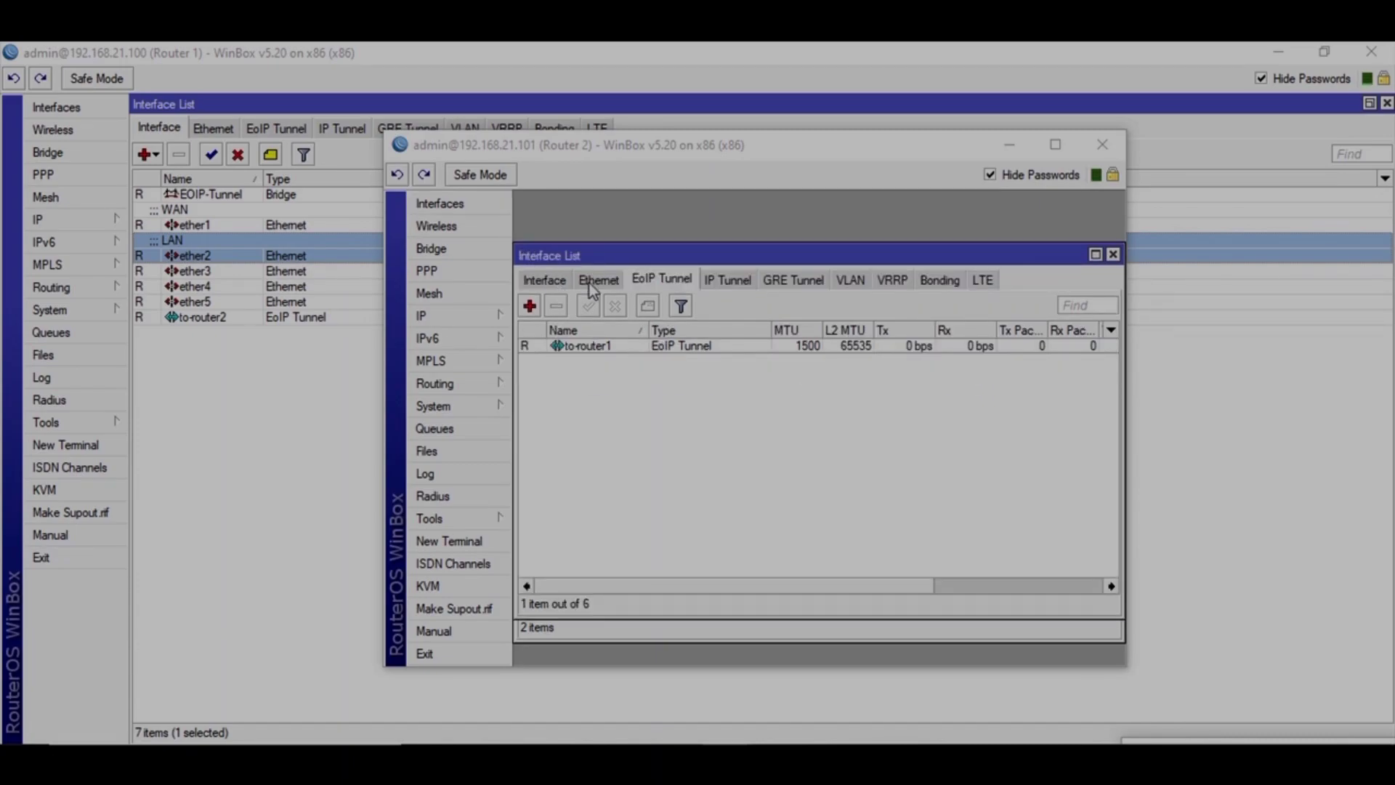
click(548, 282)
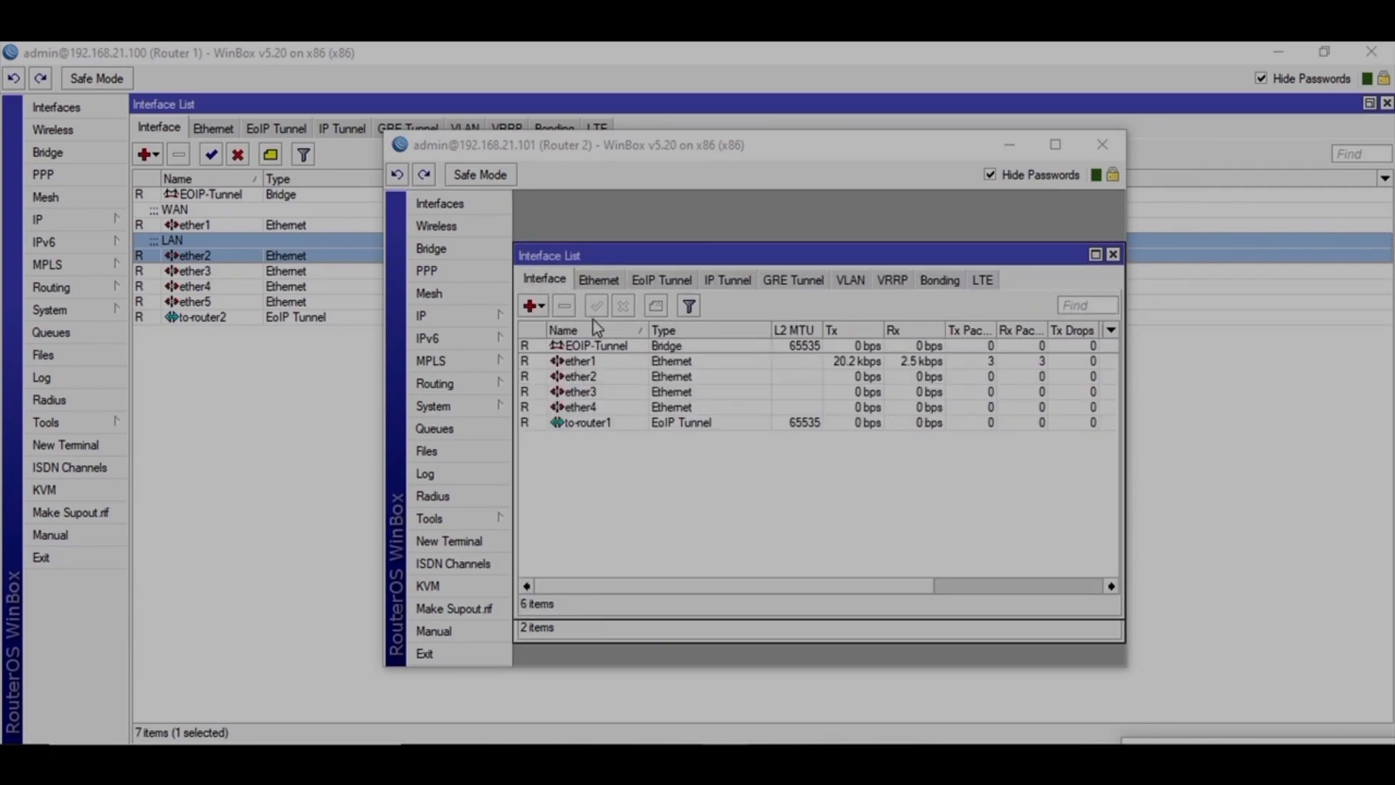
click(592, 377)
- Review Router 2's IP address list, then comment ether1 as WAN
click(473, 315)
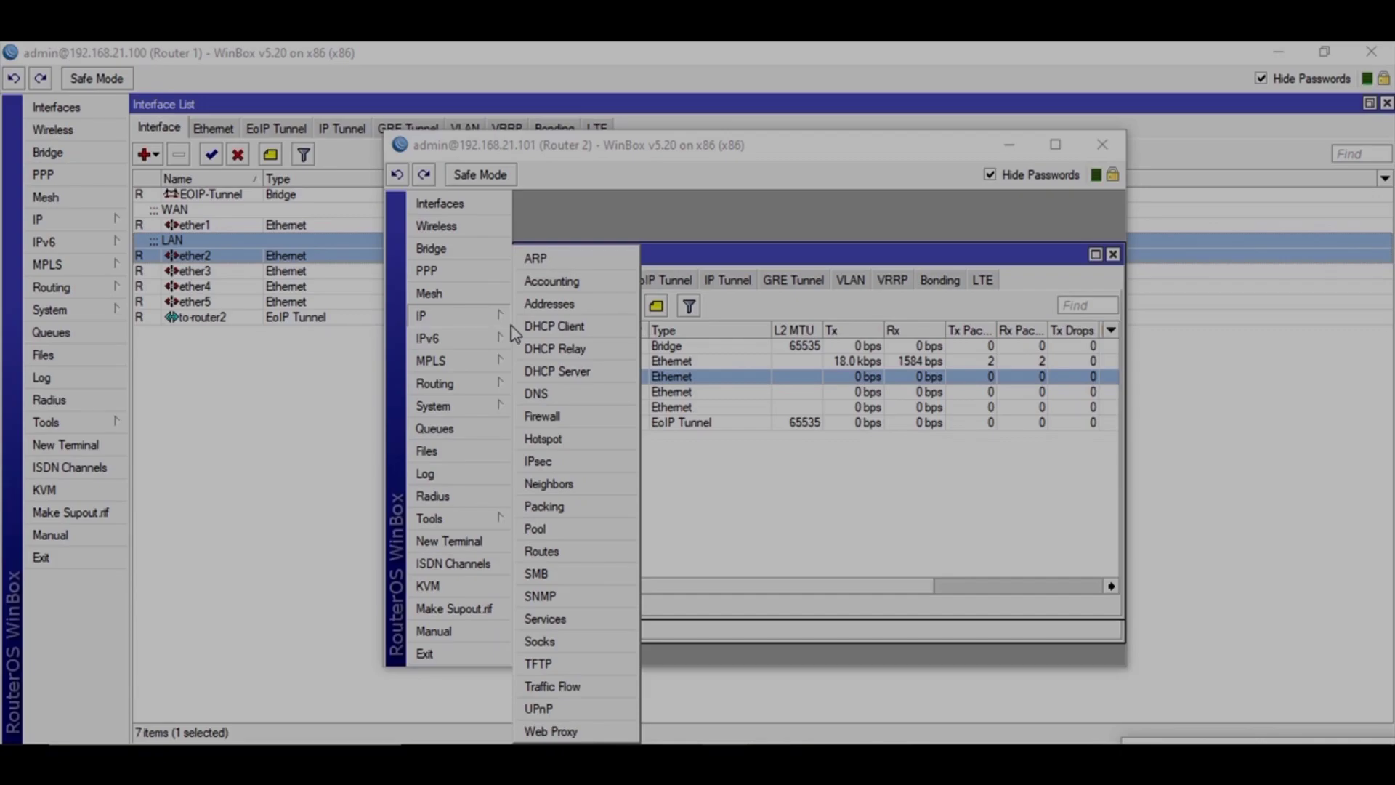
click(568, 308)
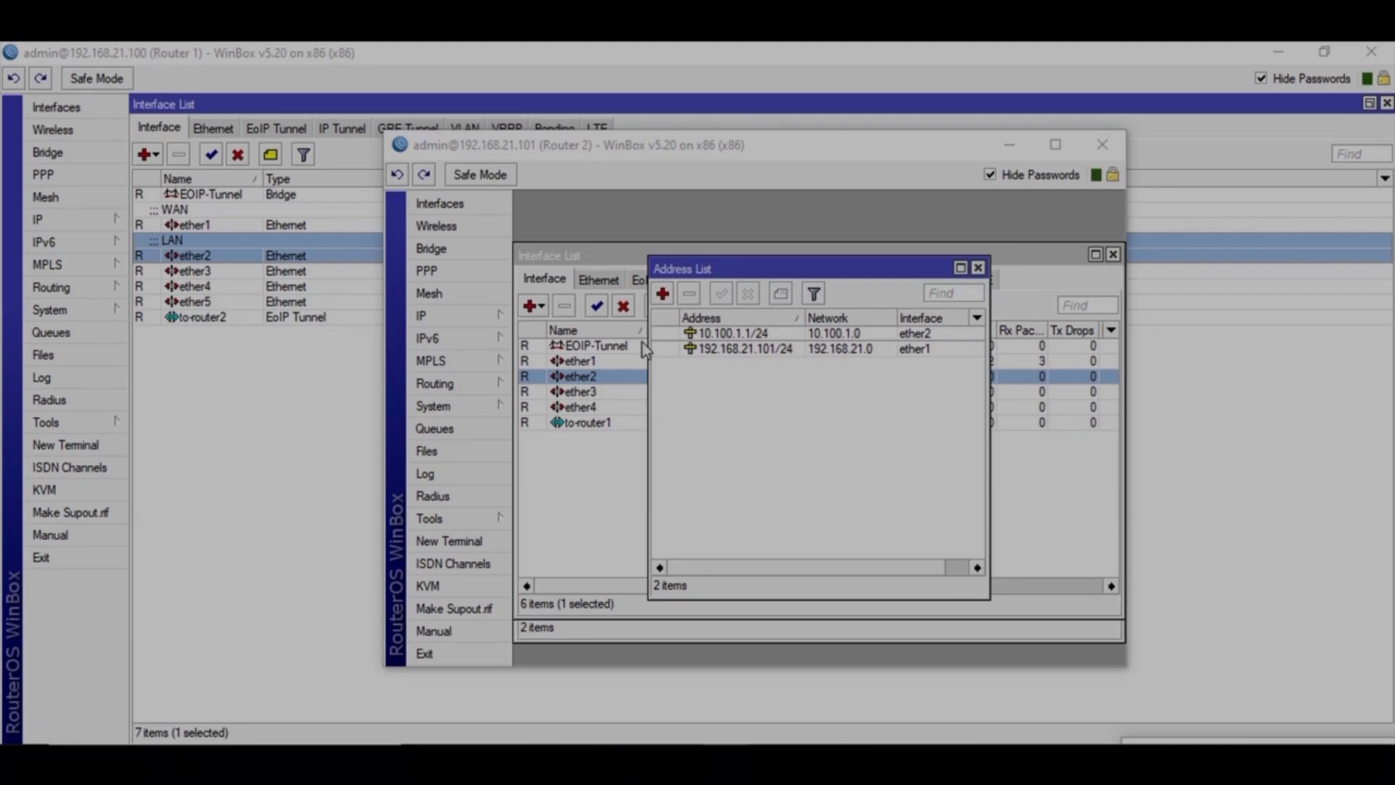
click(608, 469)
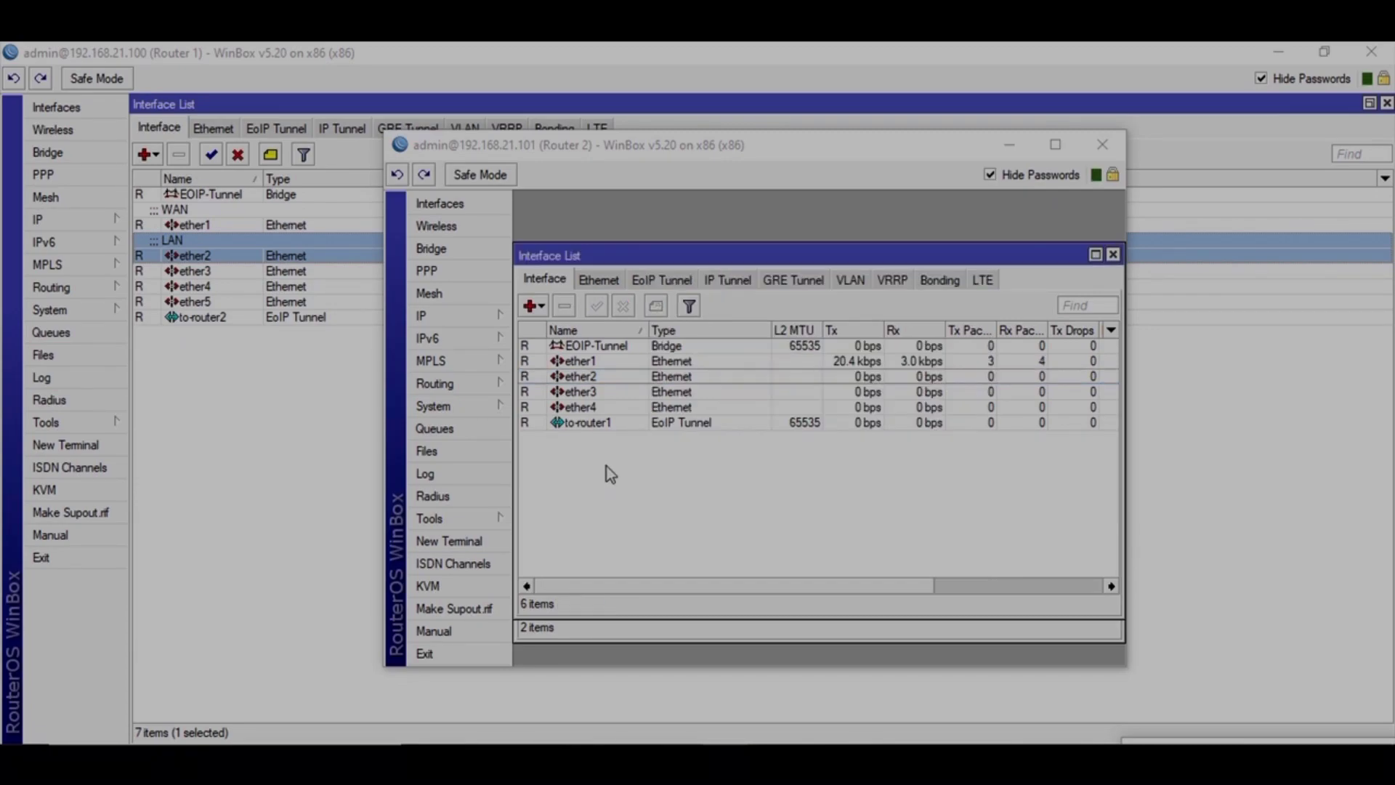
click(581, 361)
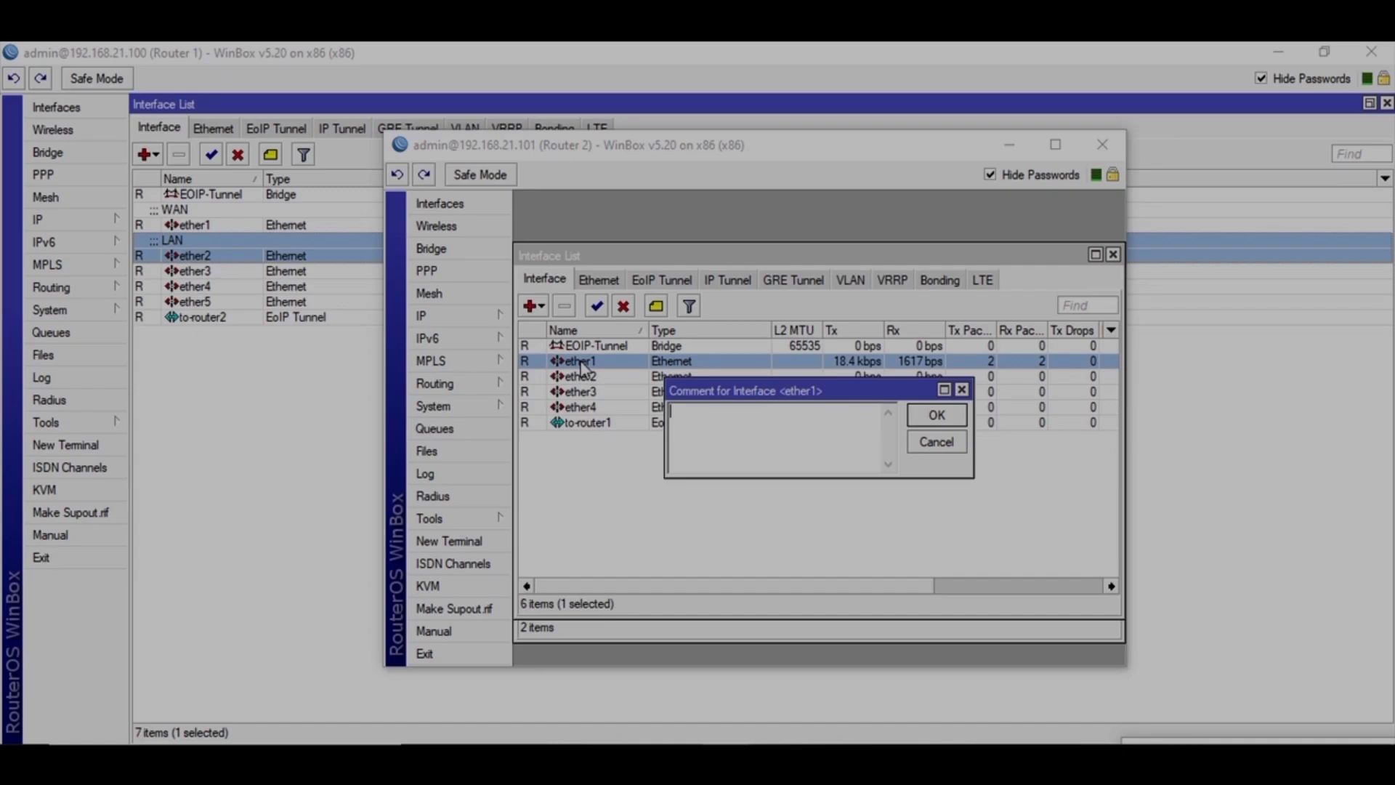
text(WAN)
key(Return)
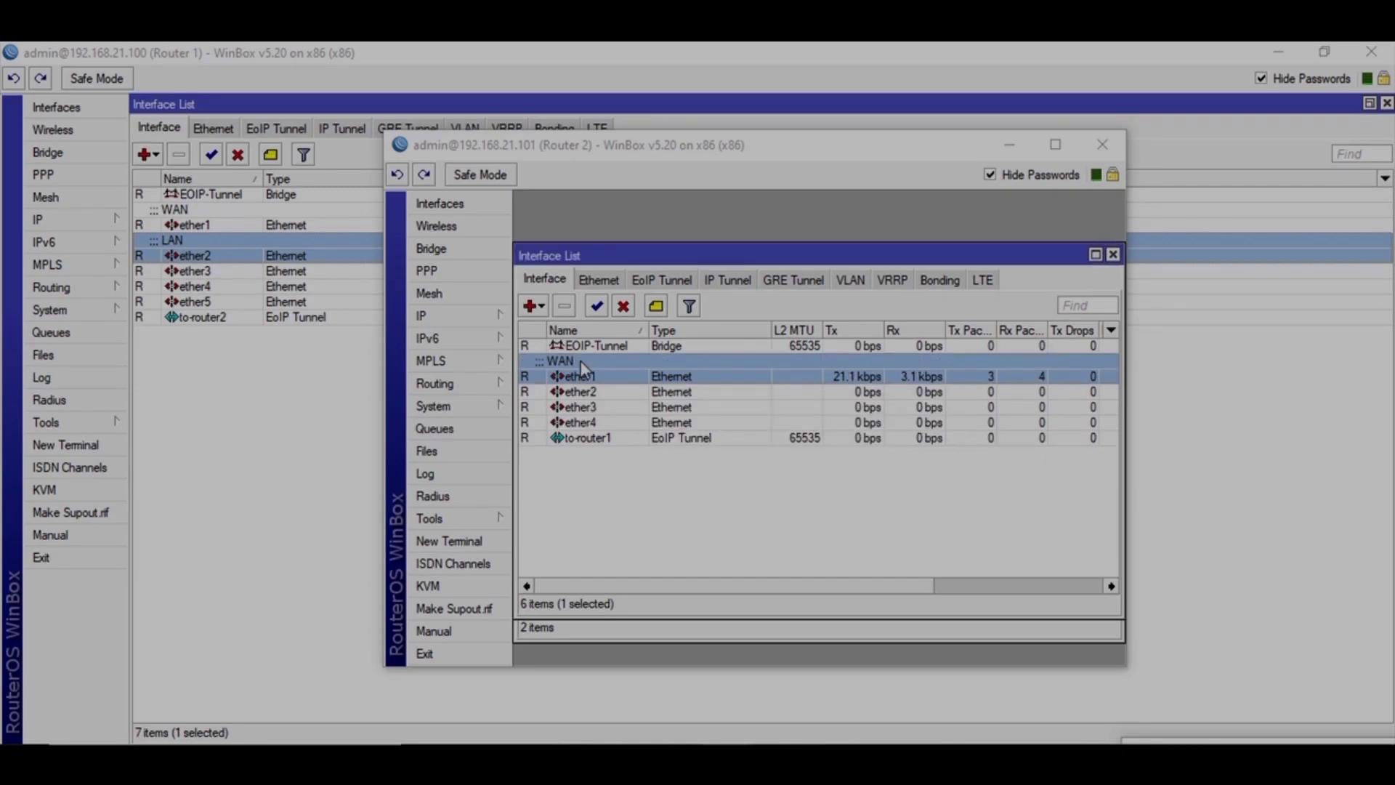
- Comment Router 2's ether2 interface as LAN
click(608, 389)
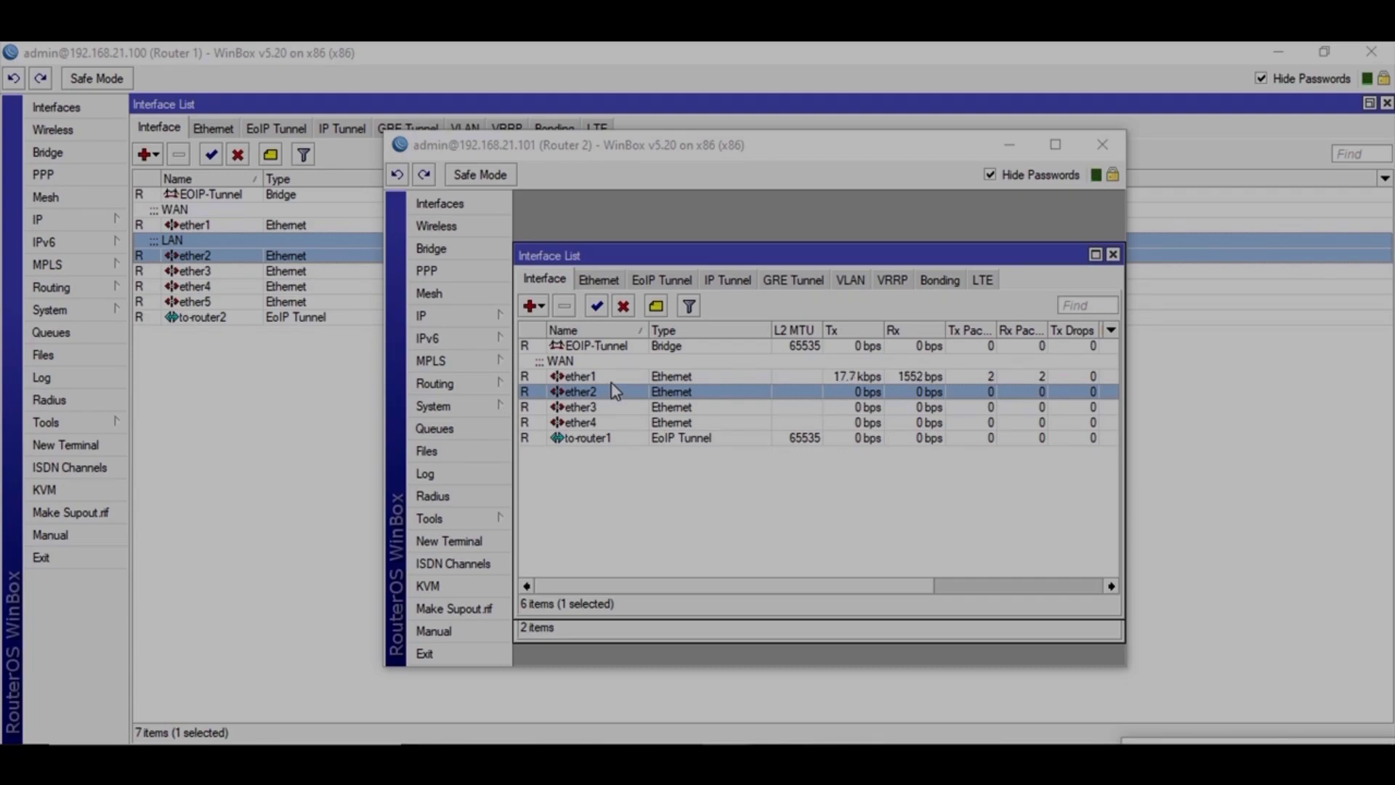
key(ctrl+m)
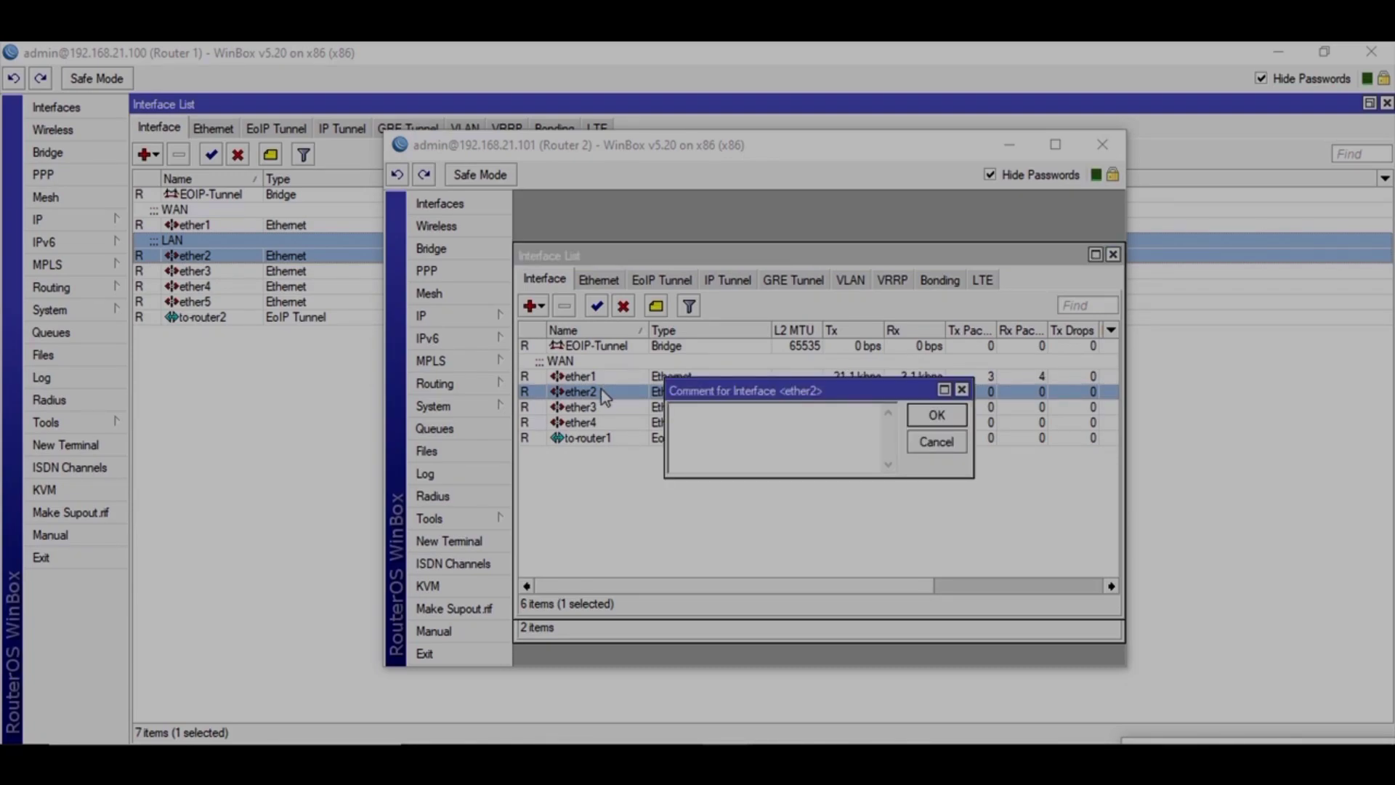
text(LAN)
click(935, 420)
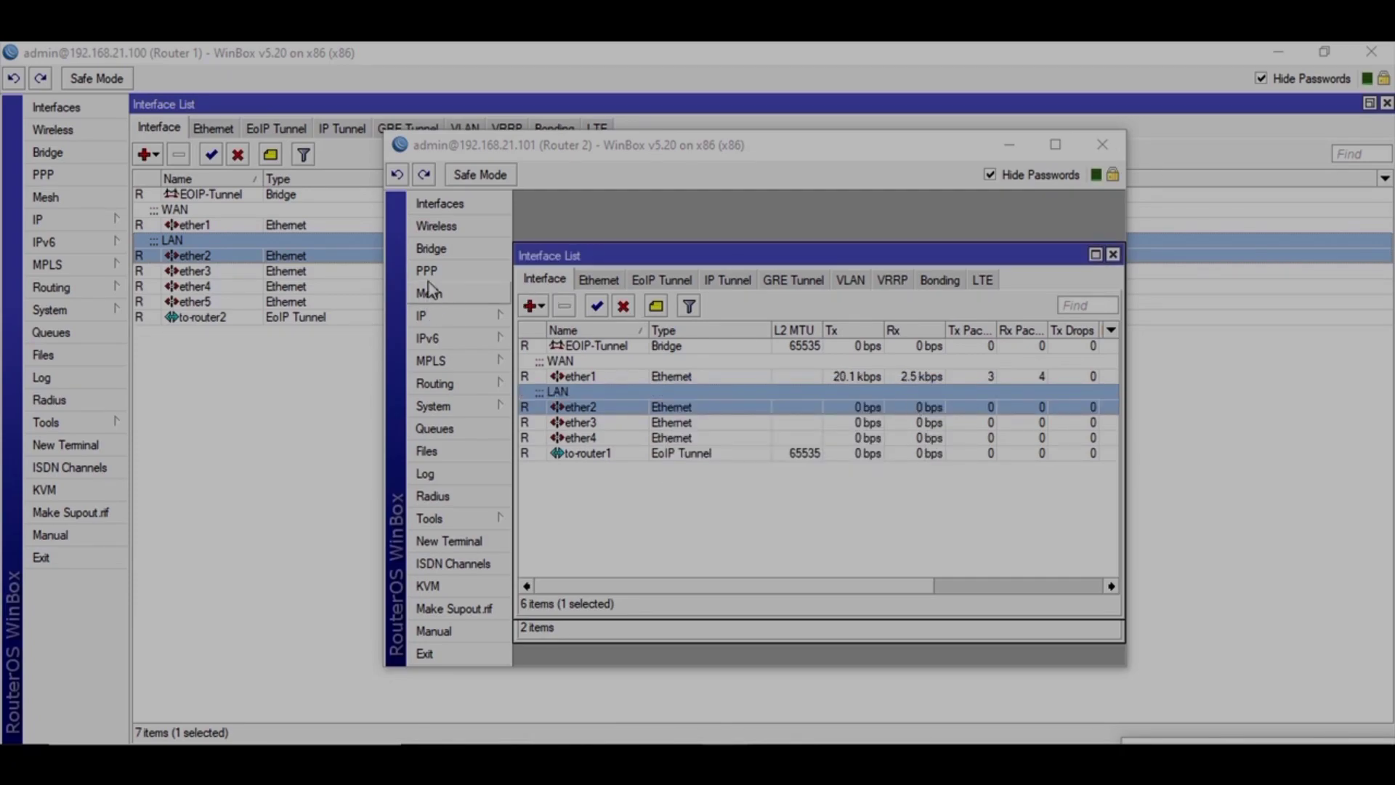
- Review ether2's port settings in Router 2's EOIP-Tunnel bridge, then open the IP menu
click(431, 248)
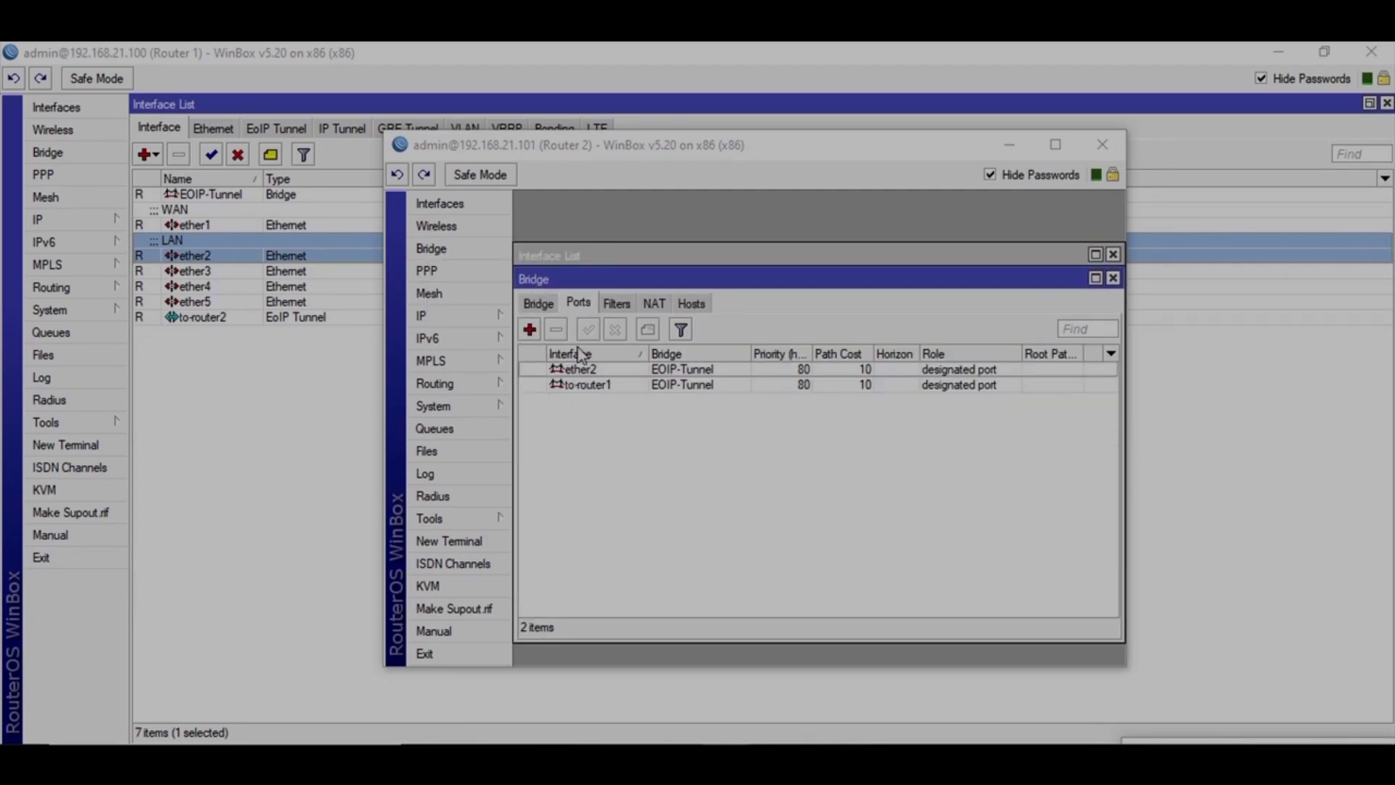
click(536, 305)
click(580, 304)
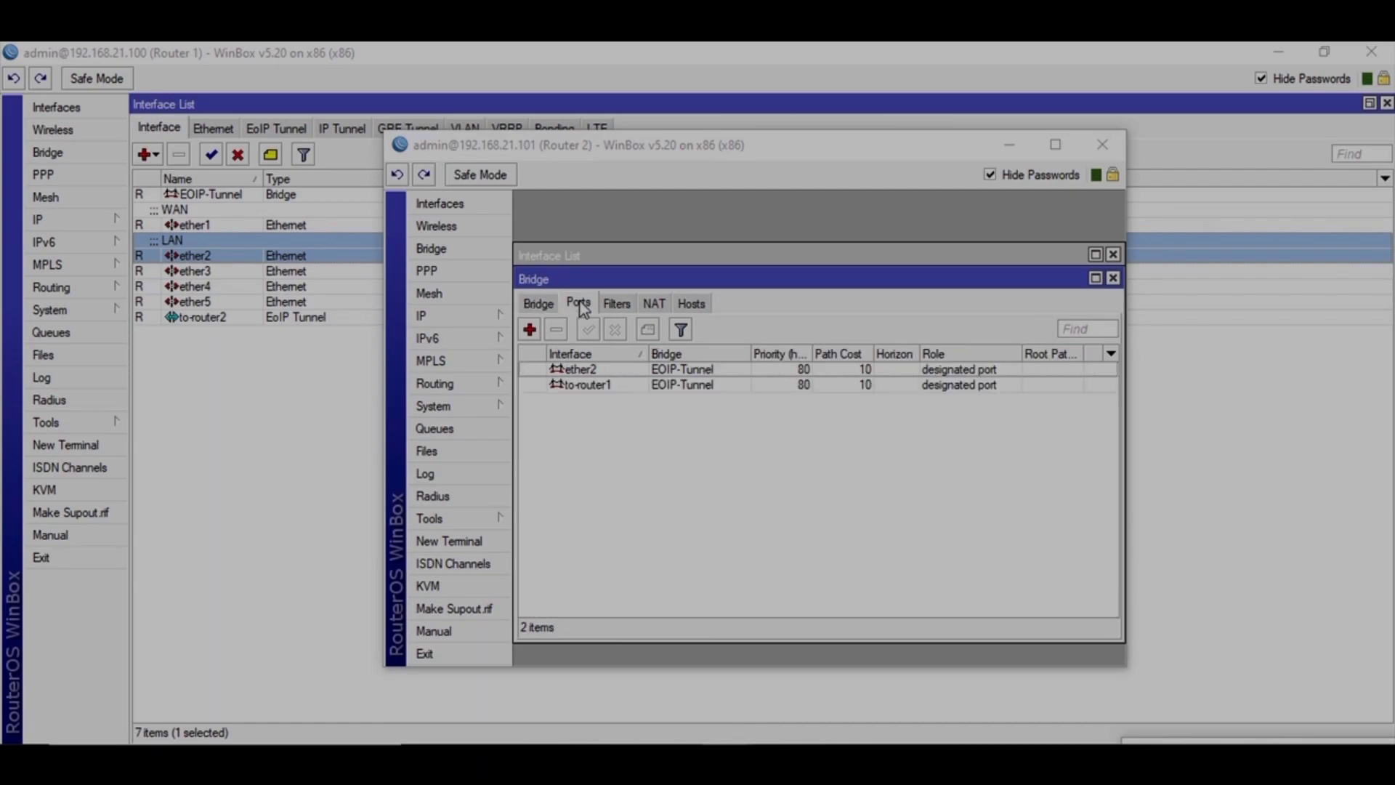
double_click(583, 372)
click(850, 290)
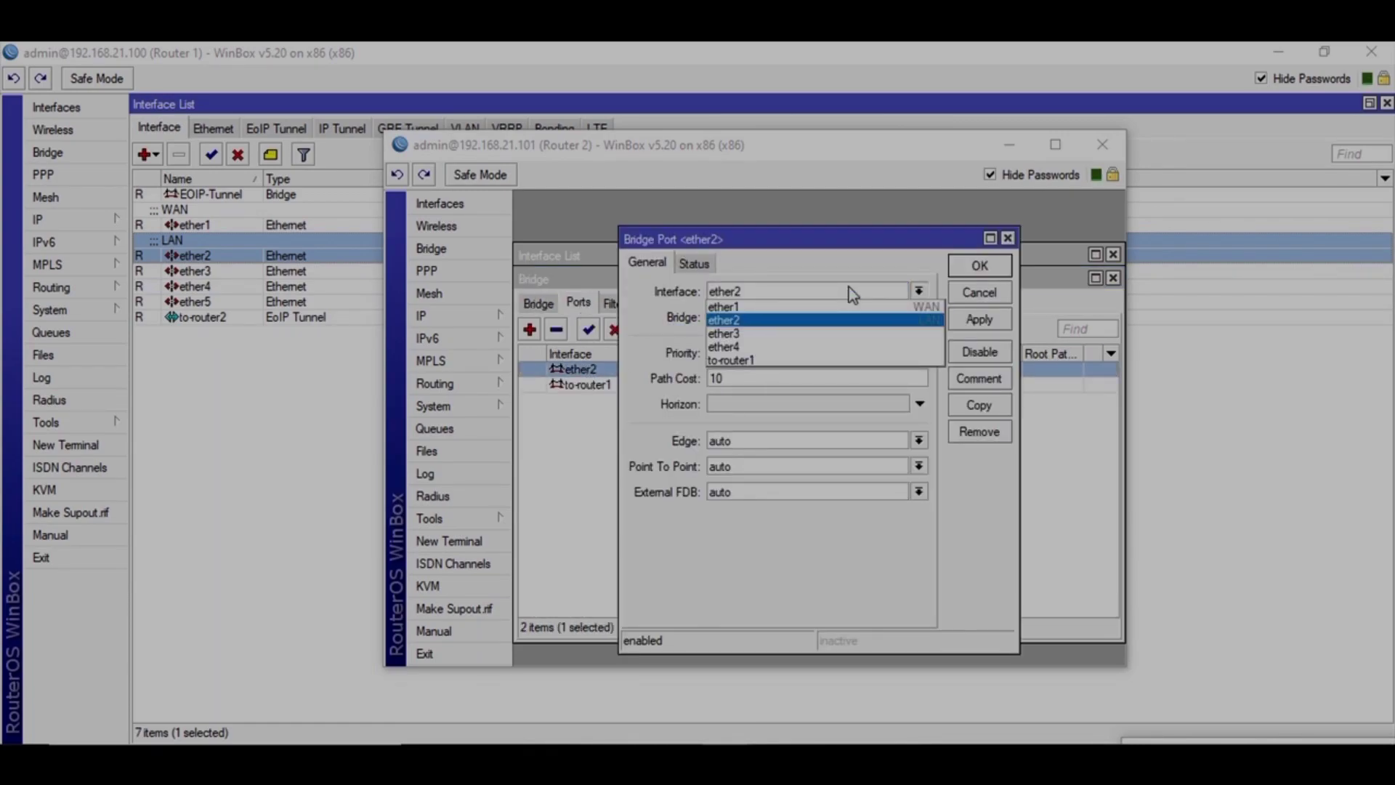
click(825, 321)
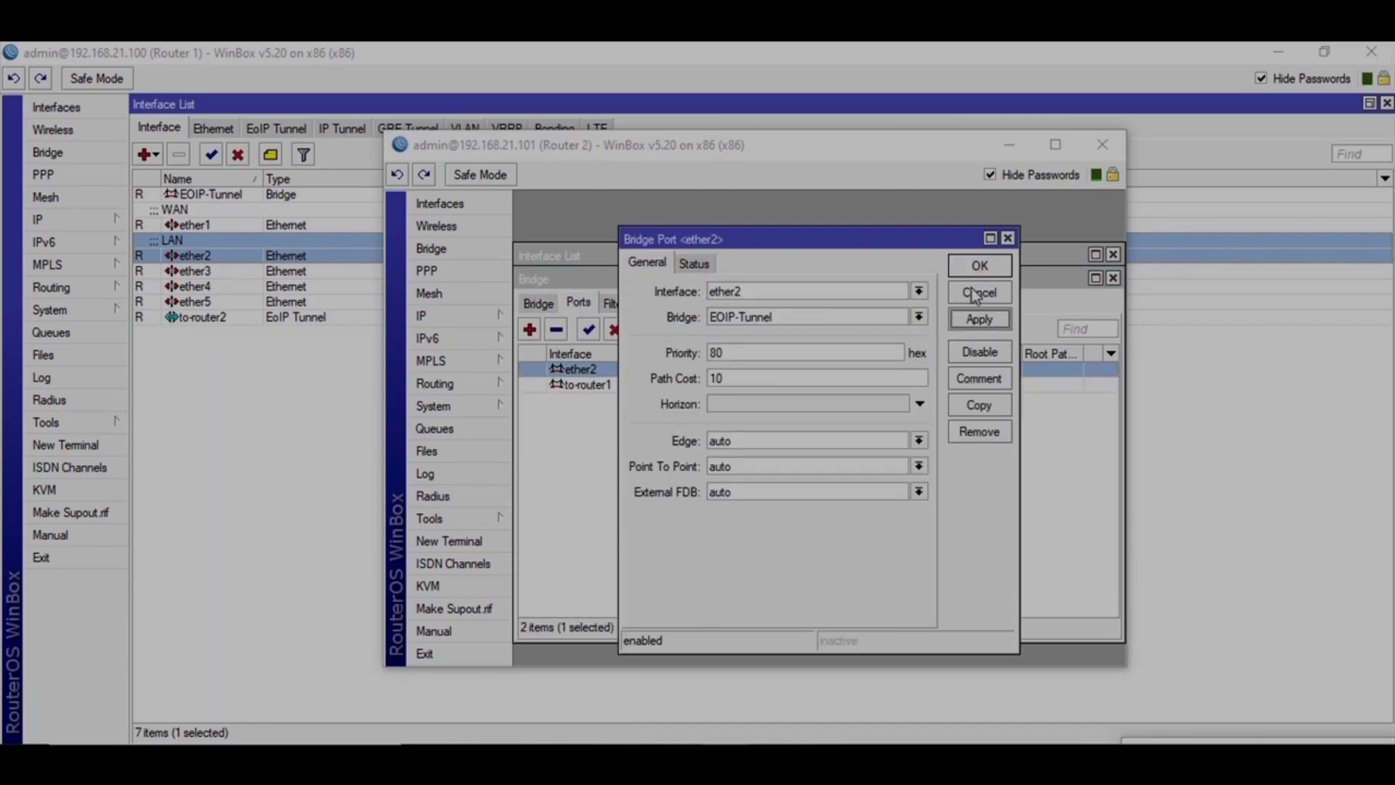
click(978, 265)
click(1112, 279)
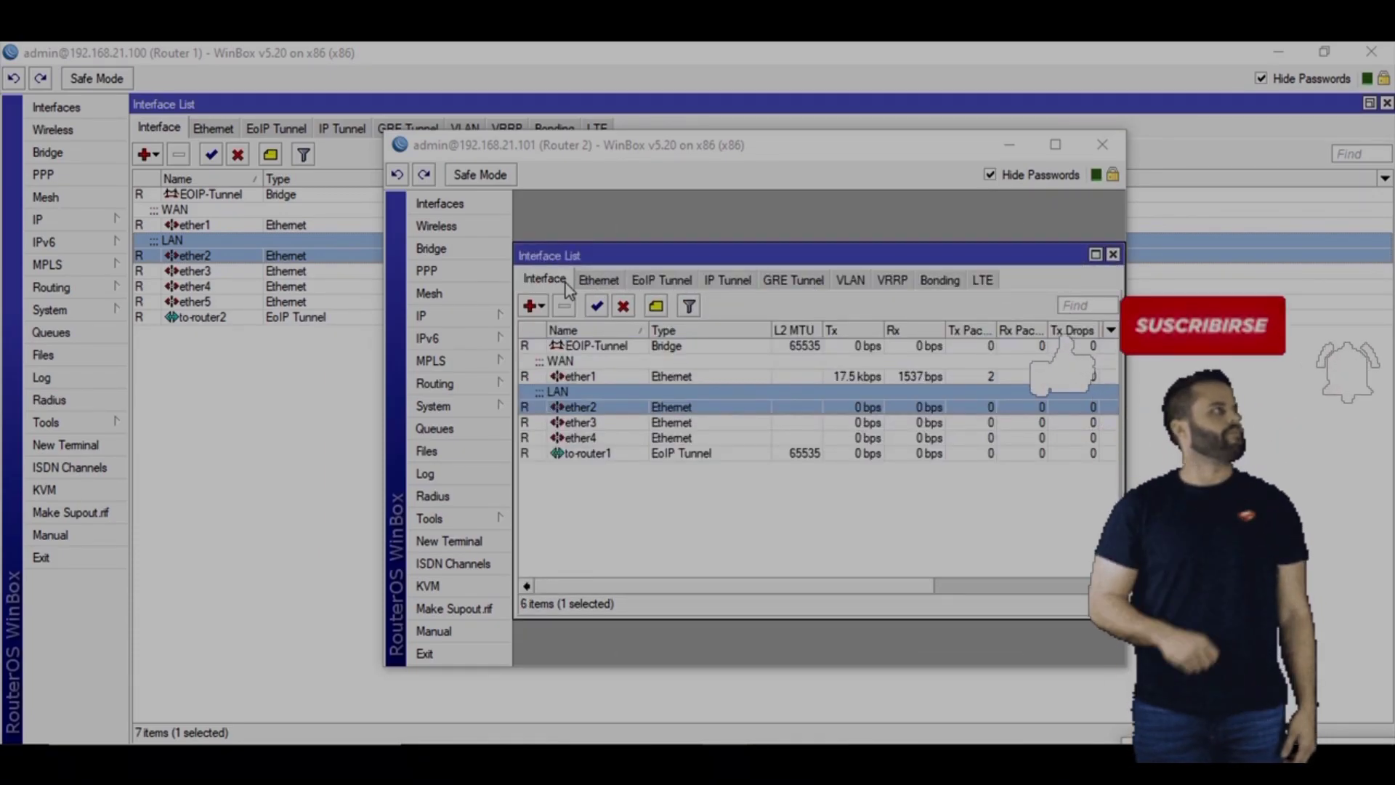
click(733, 498)
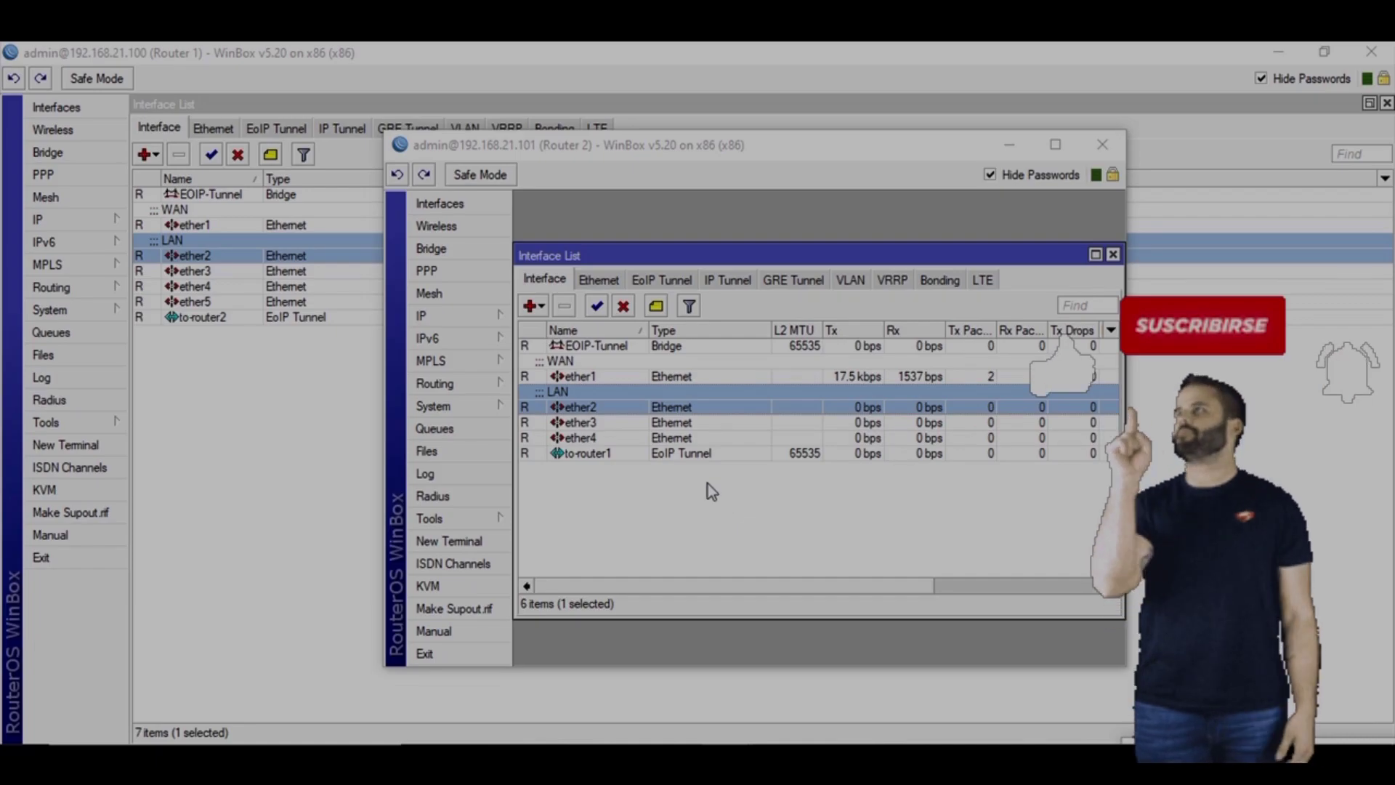
- Open Router 2's IP Neighbors list, move it up and maximize it
click(476, 320)
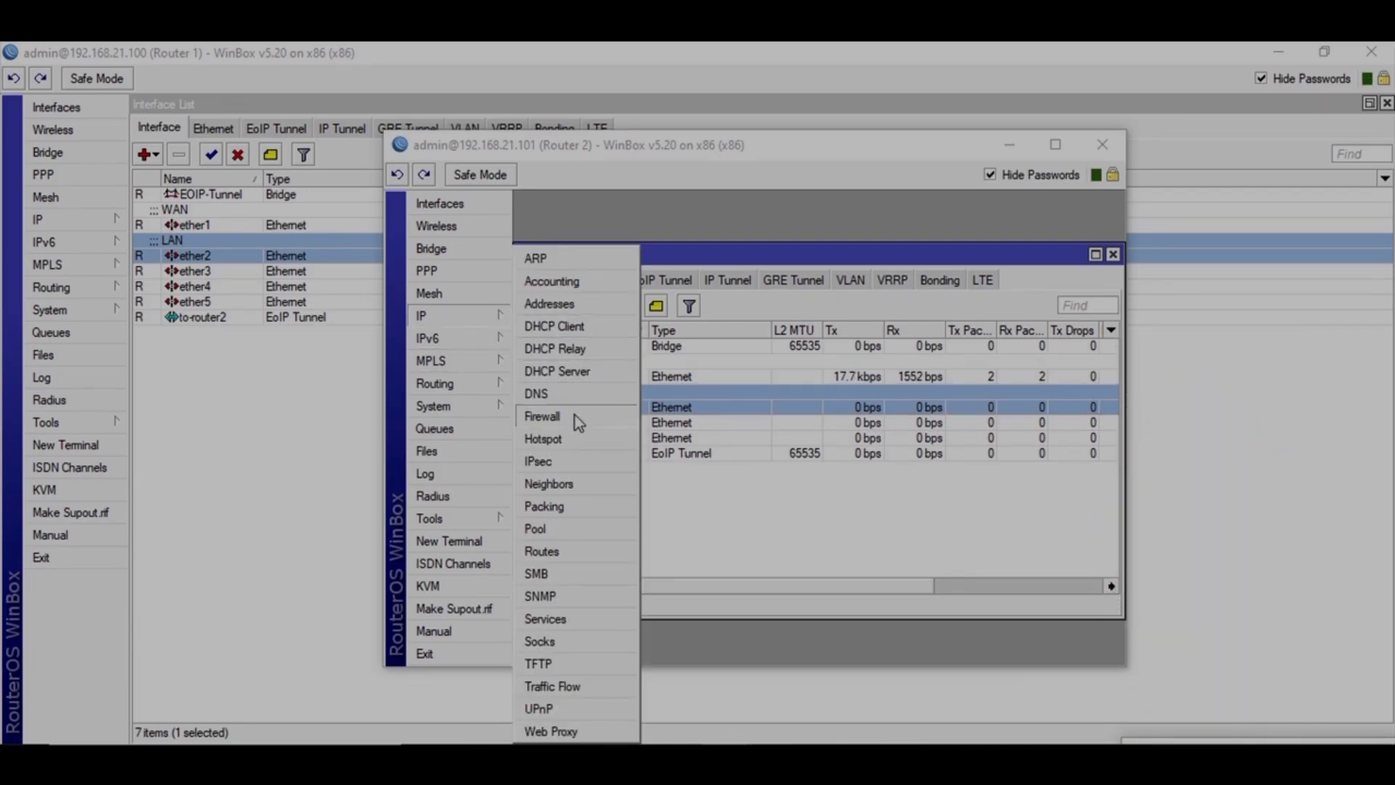
click(587, 489)
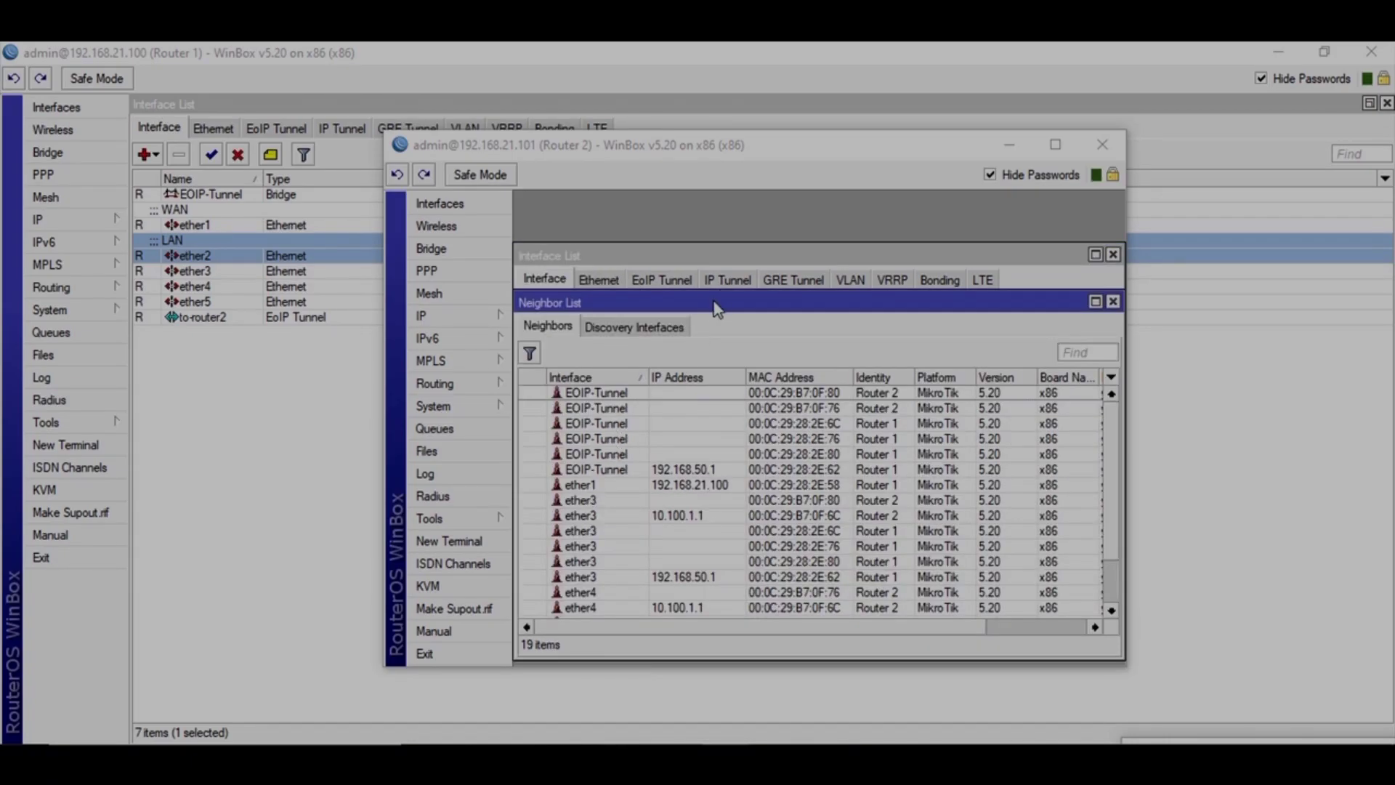
drag(718, 308, 729, 210)
double_click(729, 210)
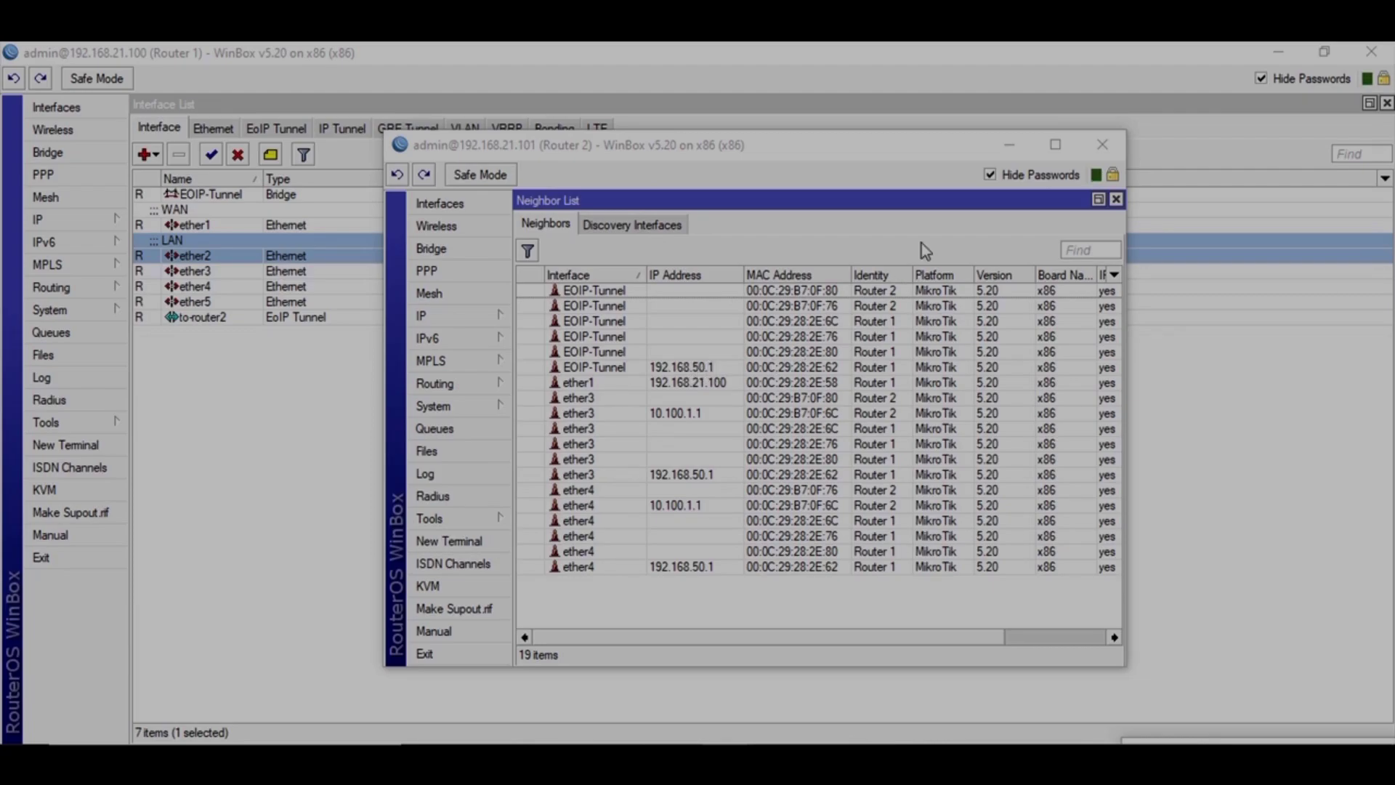
- Inspect Router 1's EOIP-Tunnel entry at 192.168.50.1 and the ether3 entries, then maximize Router 2's window
click(881, 307)
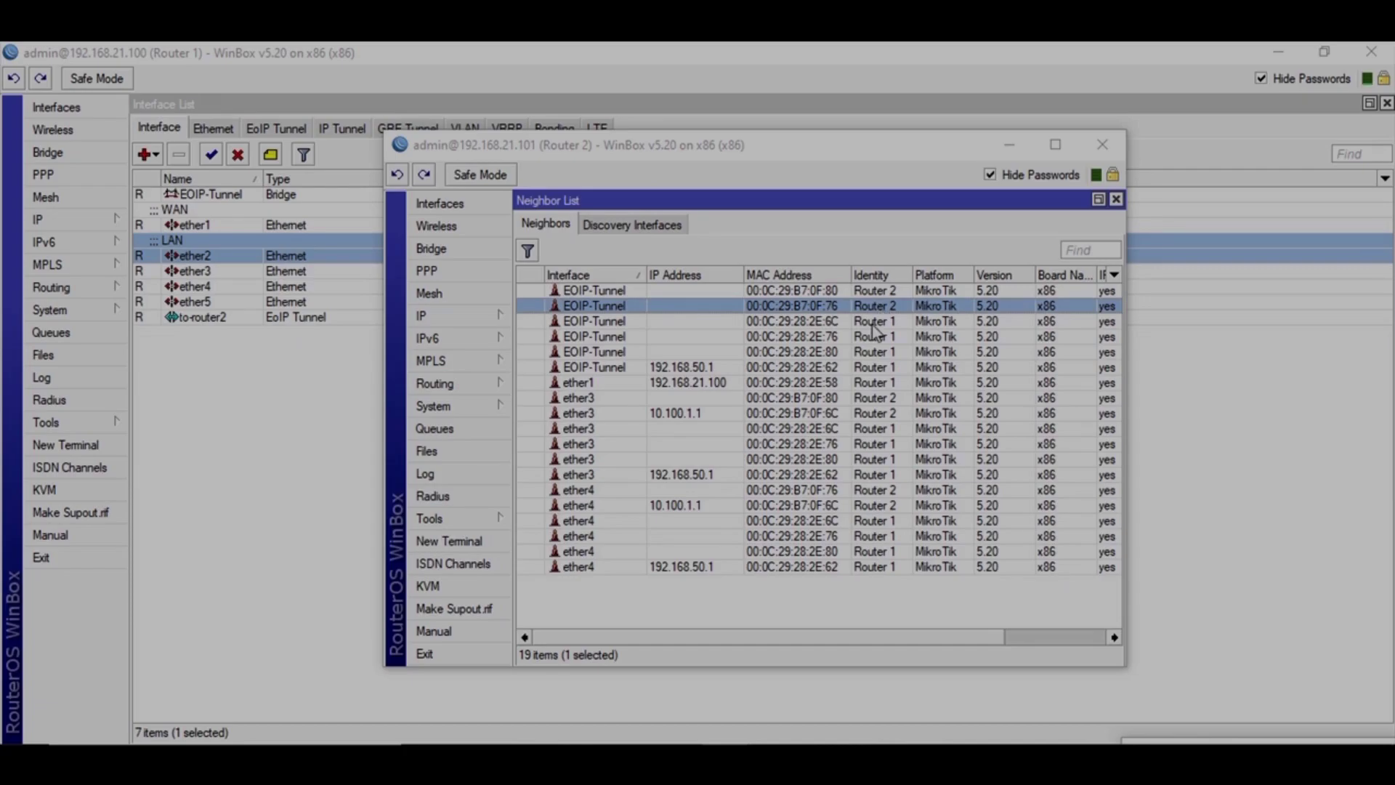
click(871, 324)
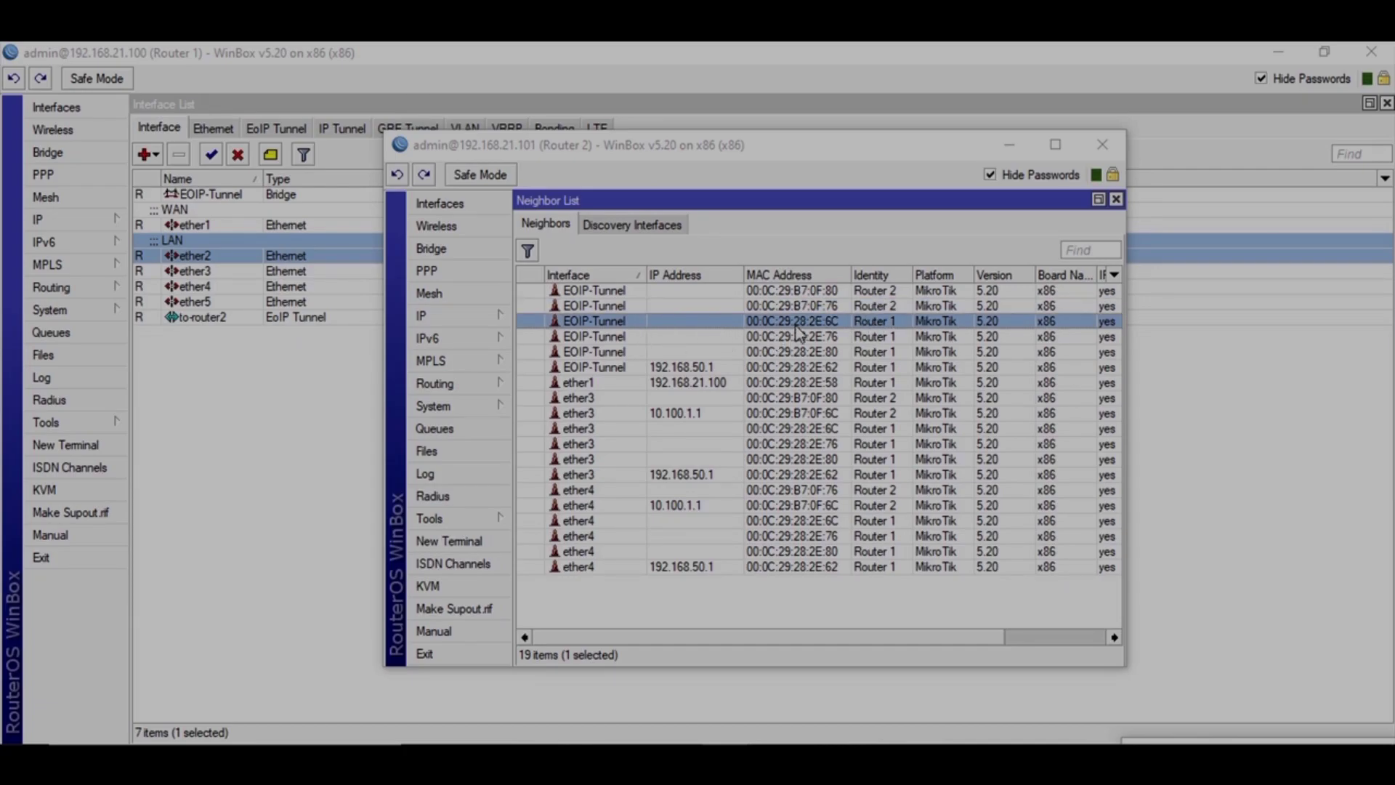
click(797, 367)
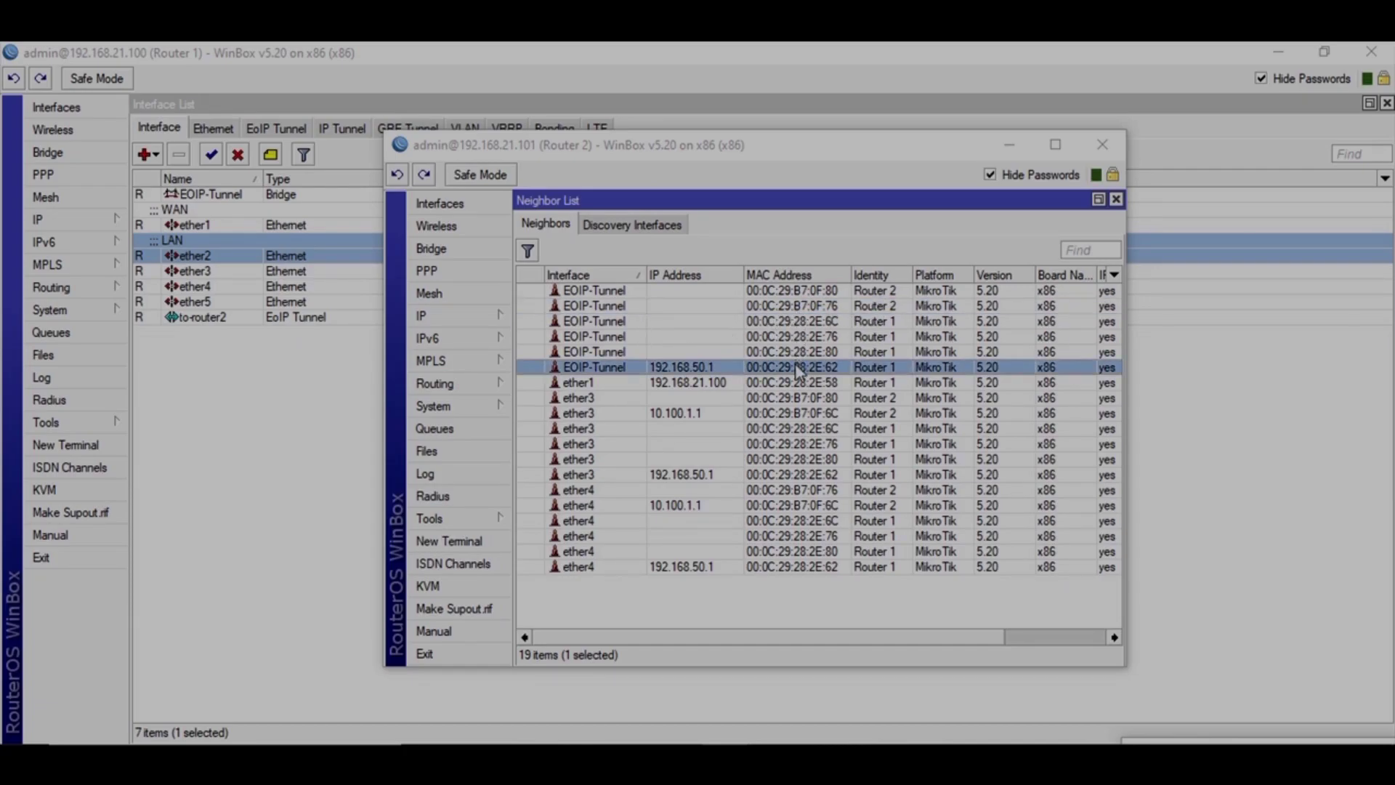
click(800, 413)
click(801, 427)
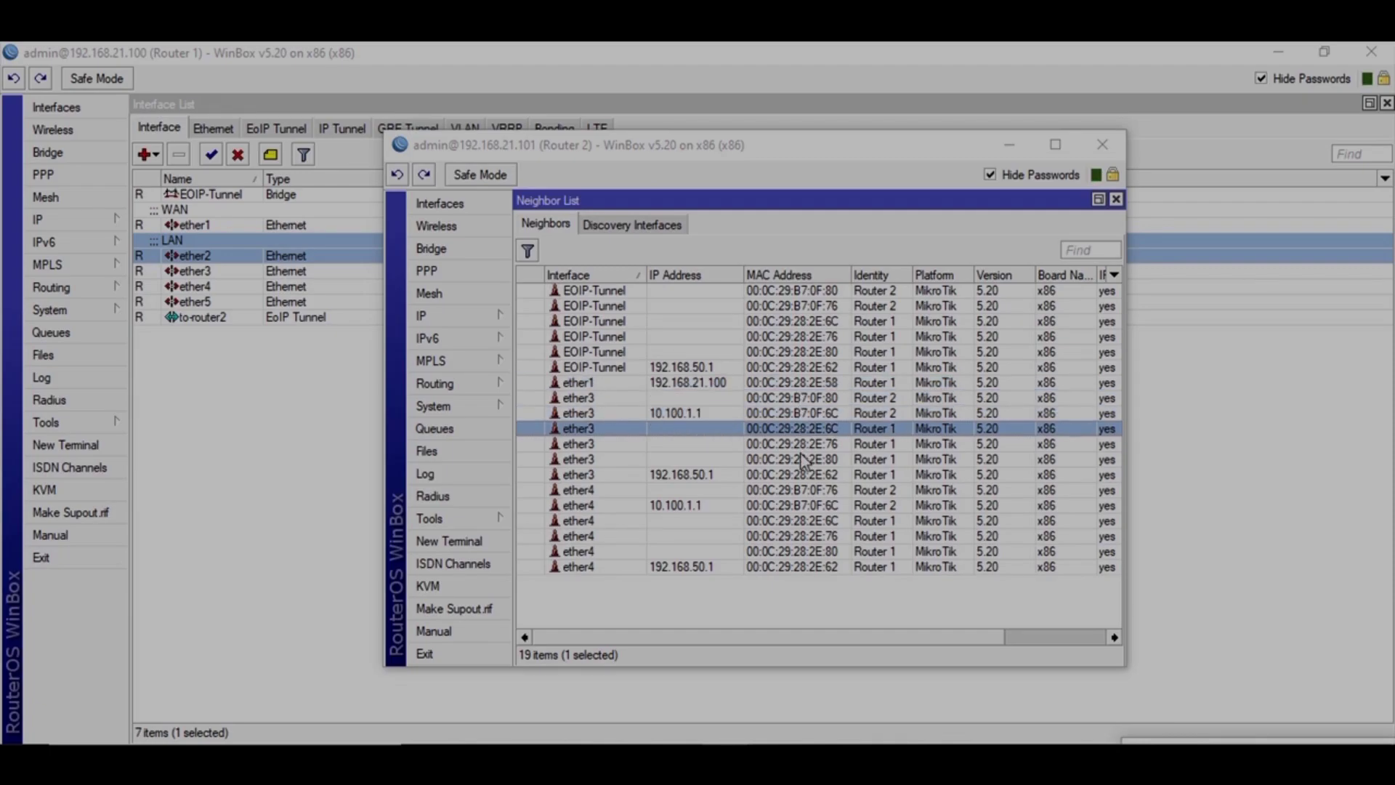
click(803, 459)
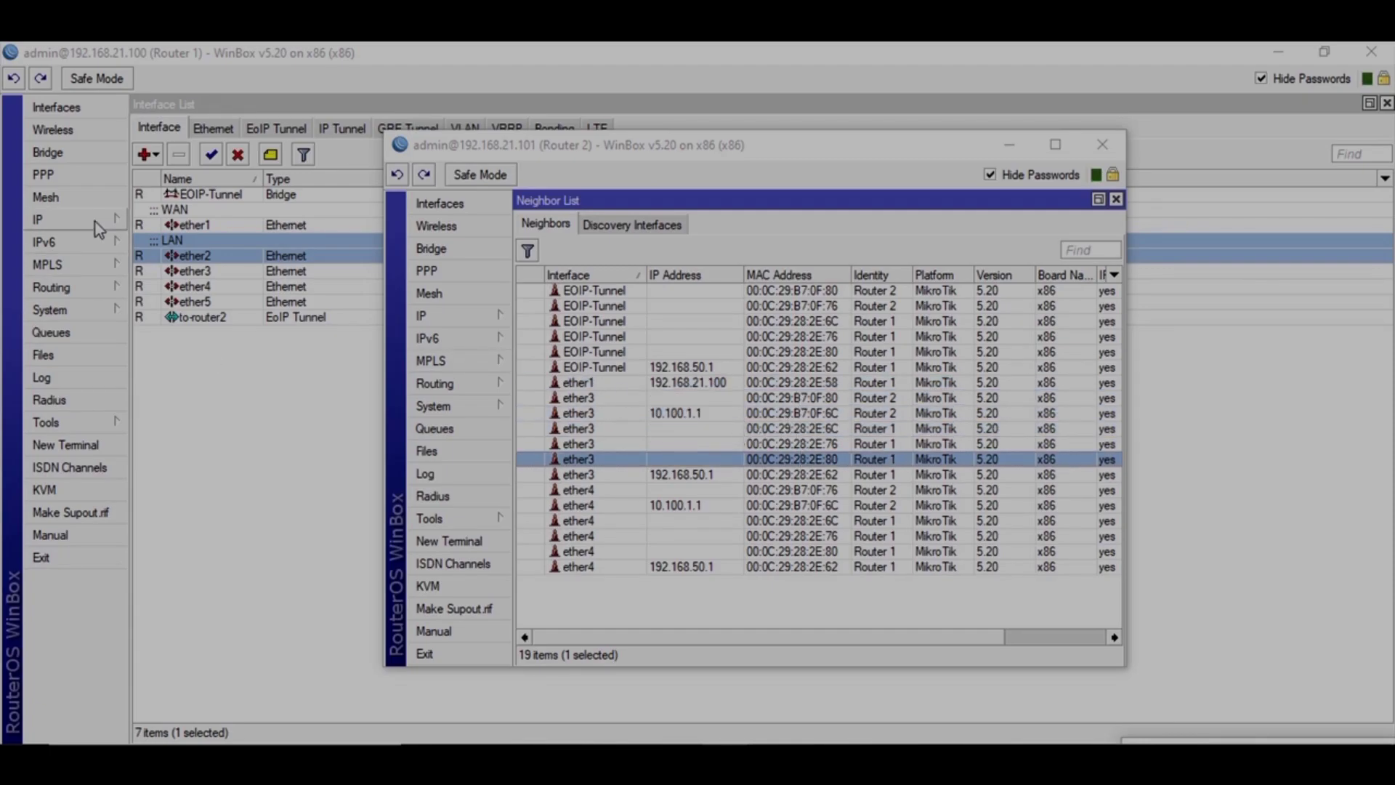
double_click(622, 144)
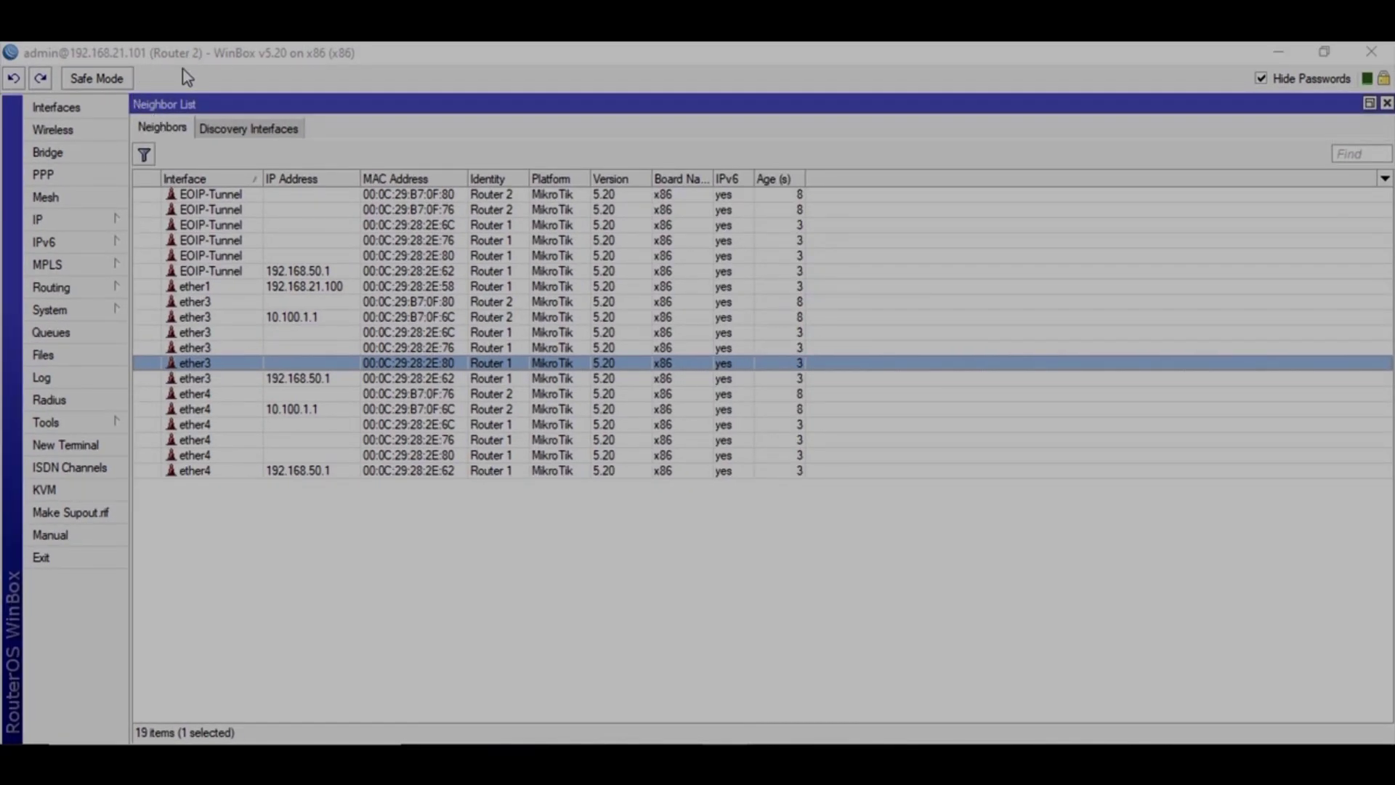
- Show Router 2's IP address list moved aside, then bring up Router 1's window
click(44, 220)
click(202, 269)
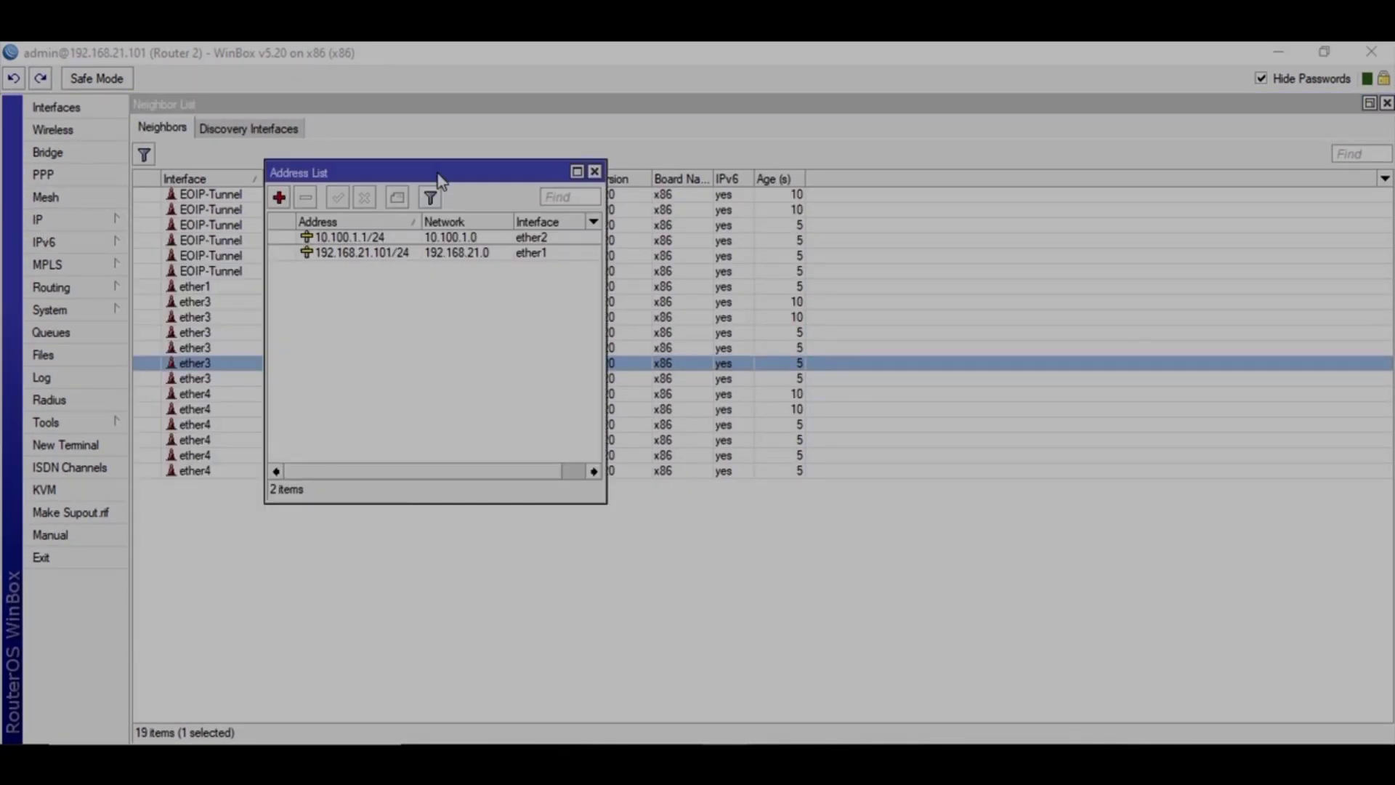
drag(439, 180, 1030, 155)
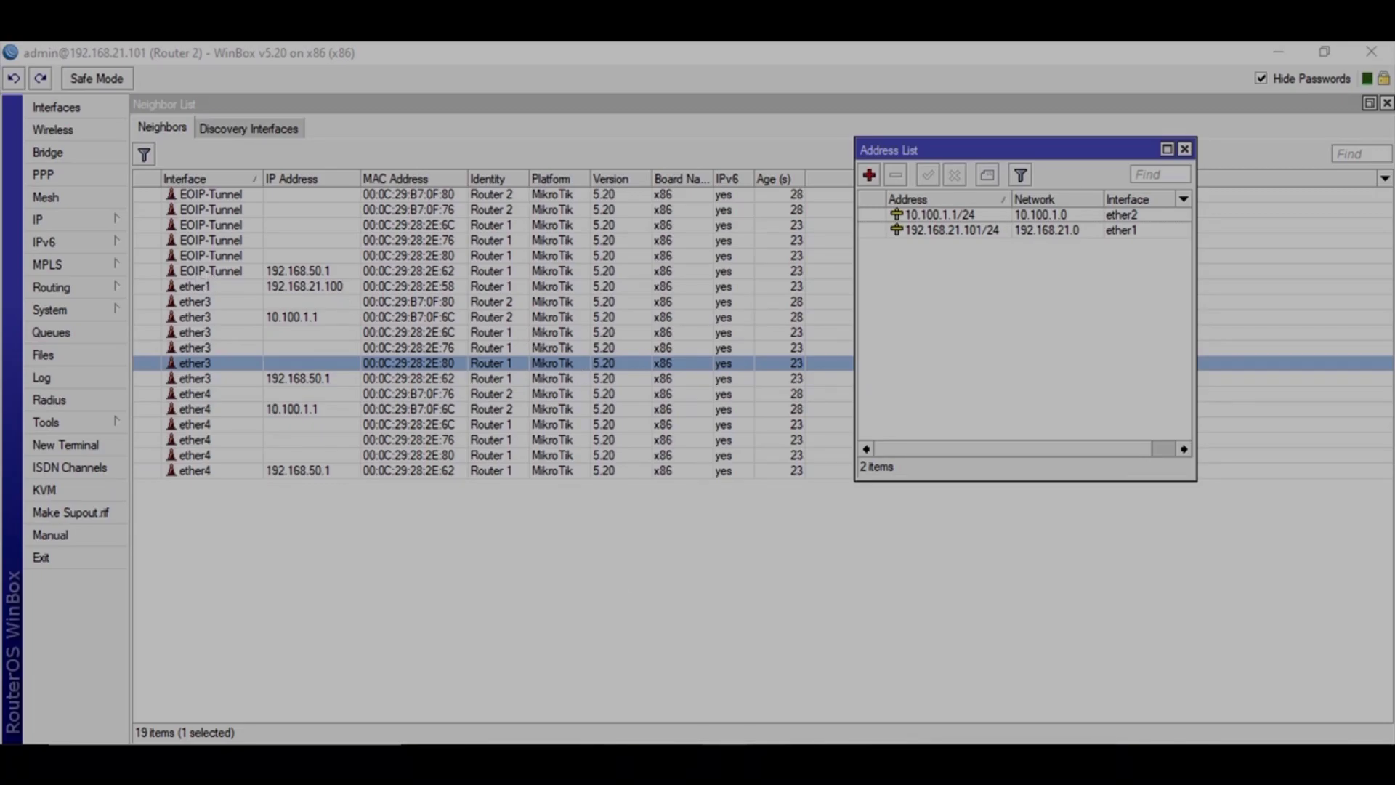
click(663, 707)
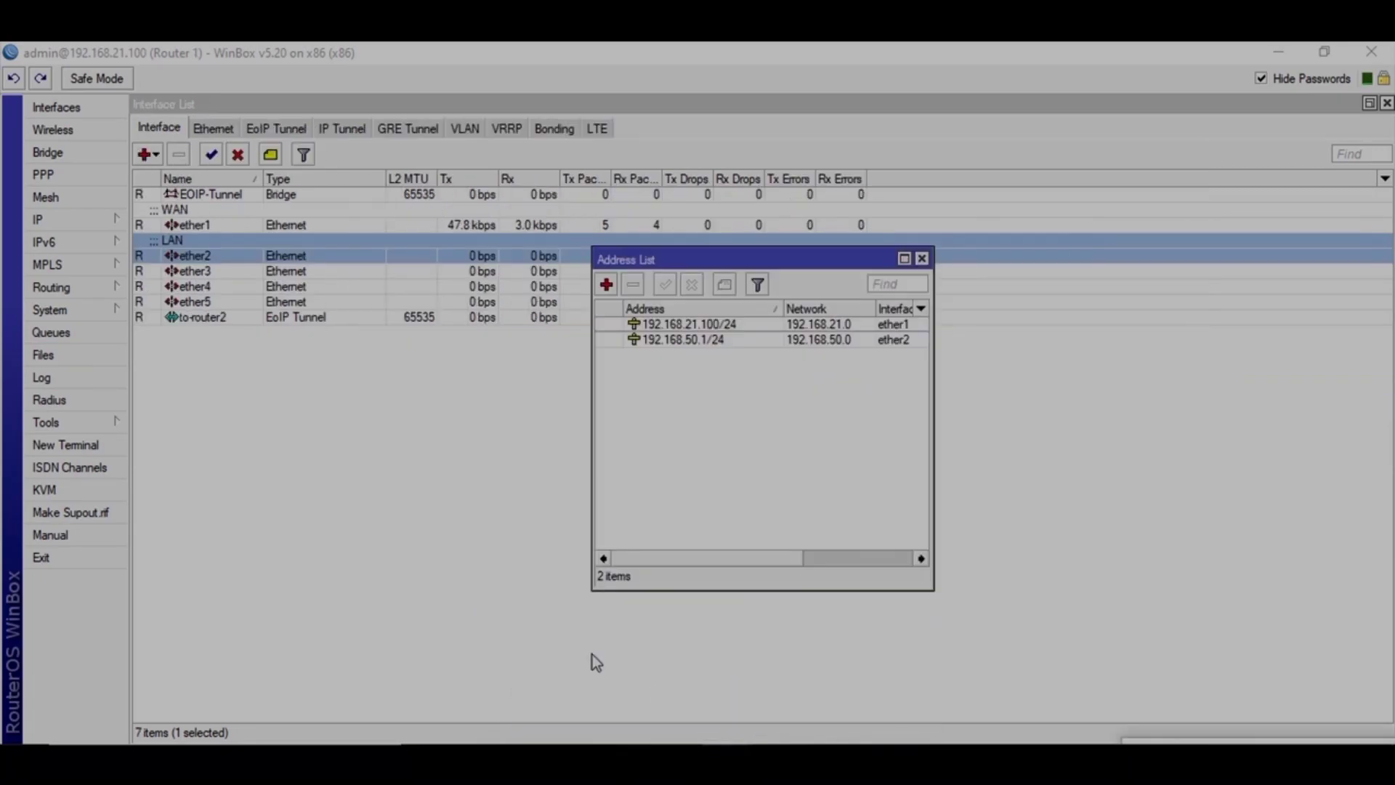
- Show Router 1's IP Neighbors list, including Router 2 over EOIP-Tunnel at 10.100.1.1
click(88, 213)
click(201, 440)
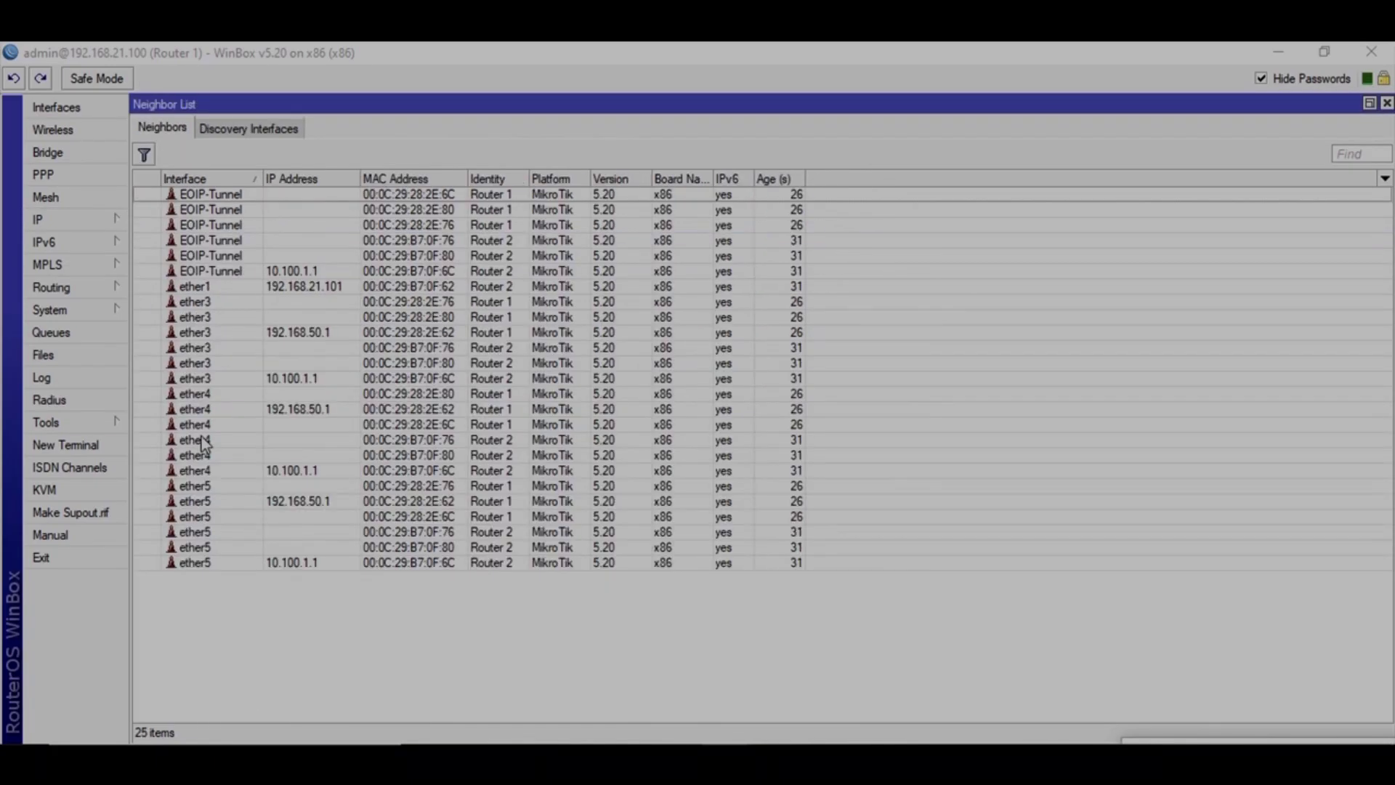